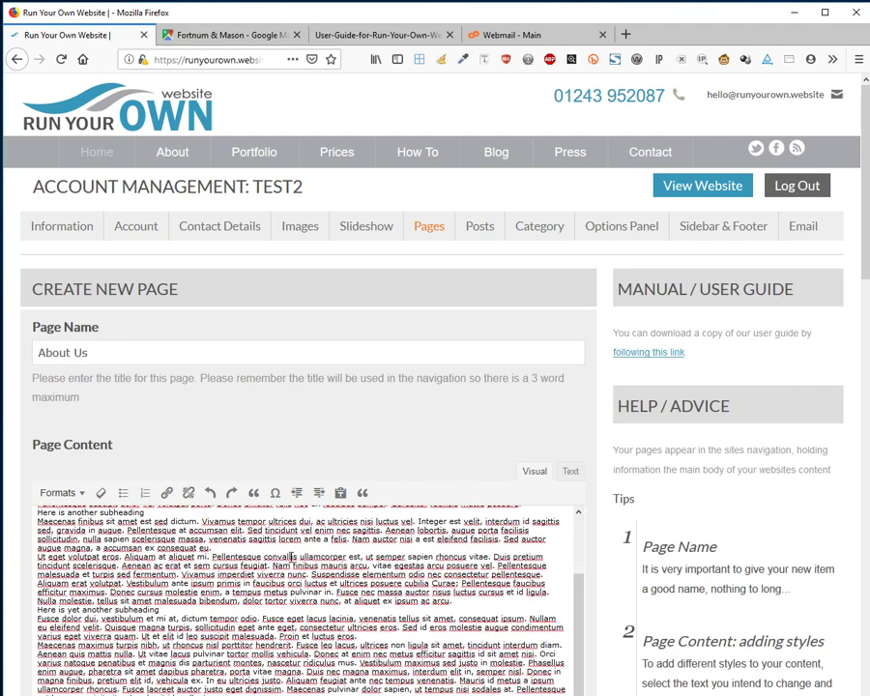
Scroll down past the pasted About Us body text toward the page settings.
scroll(334, 479, "down", 5)
Choose the hands photo as the About Us page image.
scroll(334, 478, "down", 3)
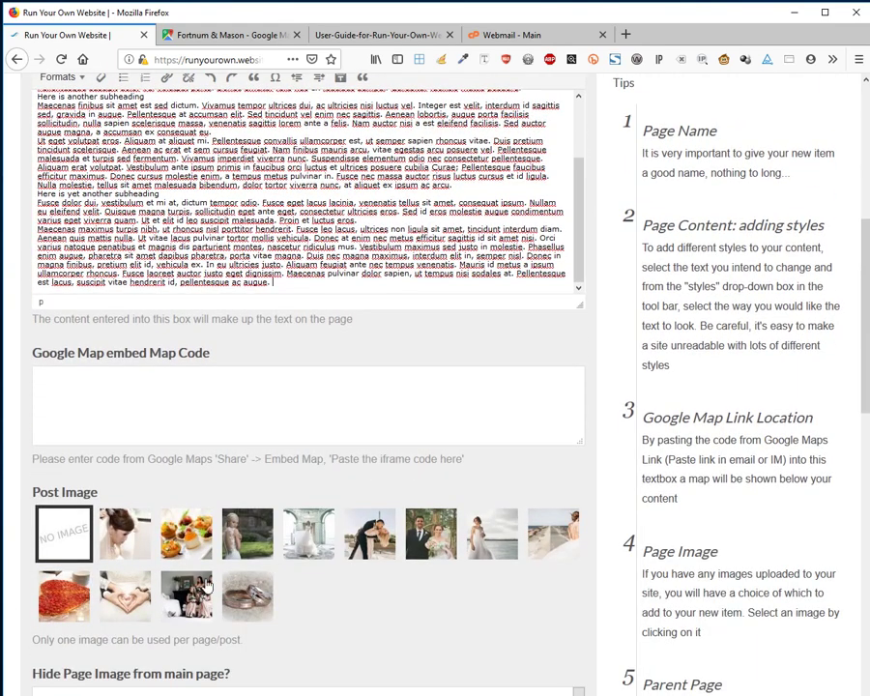
left_click(124, 595)
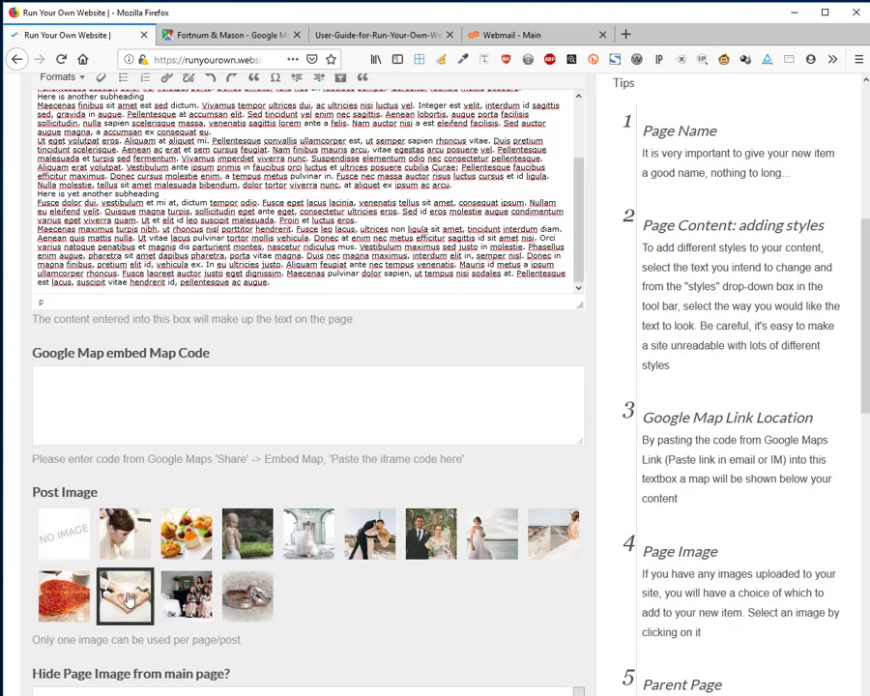
scroll(189, 634, "down", 4)
scroll(197, 596, "up", 4)
Set menu order to 2, keep the publish status, and save the About Us page.
scroll(150, 616, "down", 3)
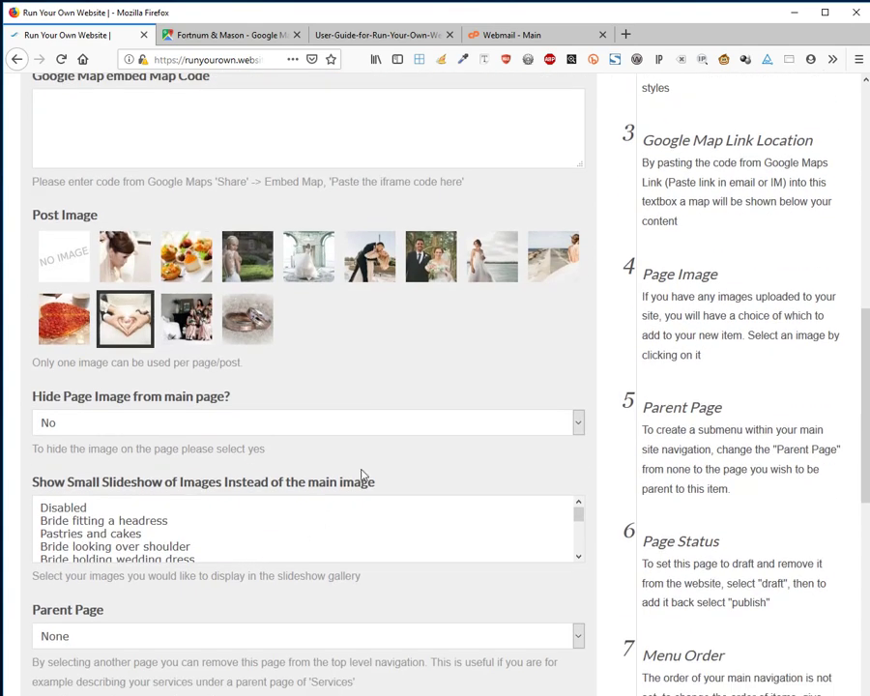
scroll(106, 593, "down", 3)
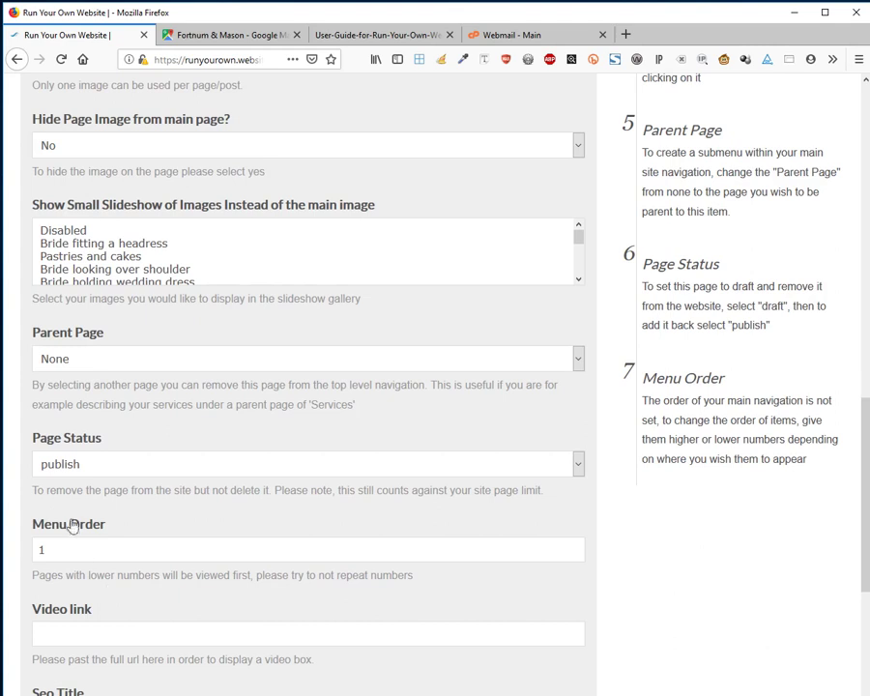
left_click_drag(71, 547, 4, 547)
type("2")
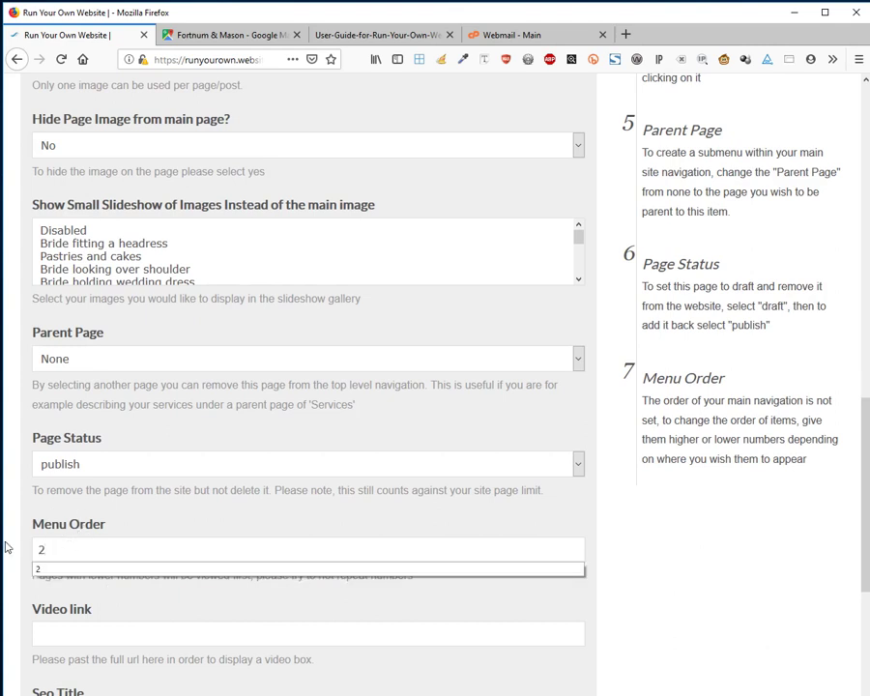
left_click(493, 570)
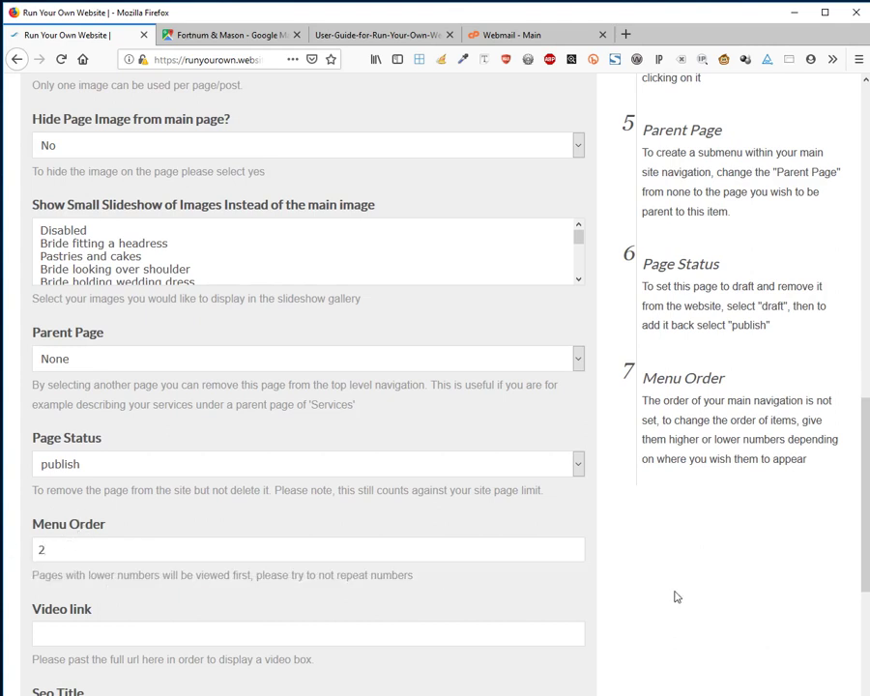
left_click(121, 477)
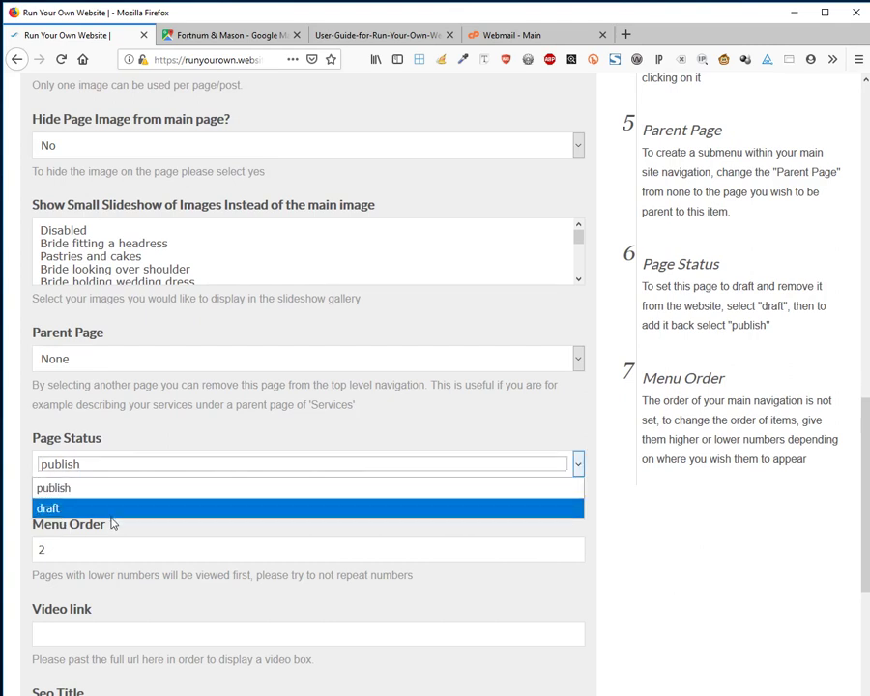
left_click(728, 516)
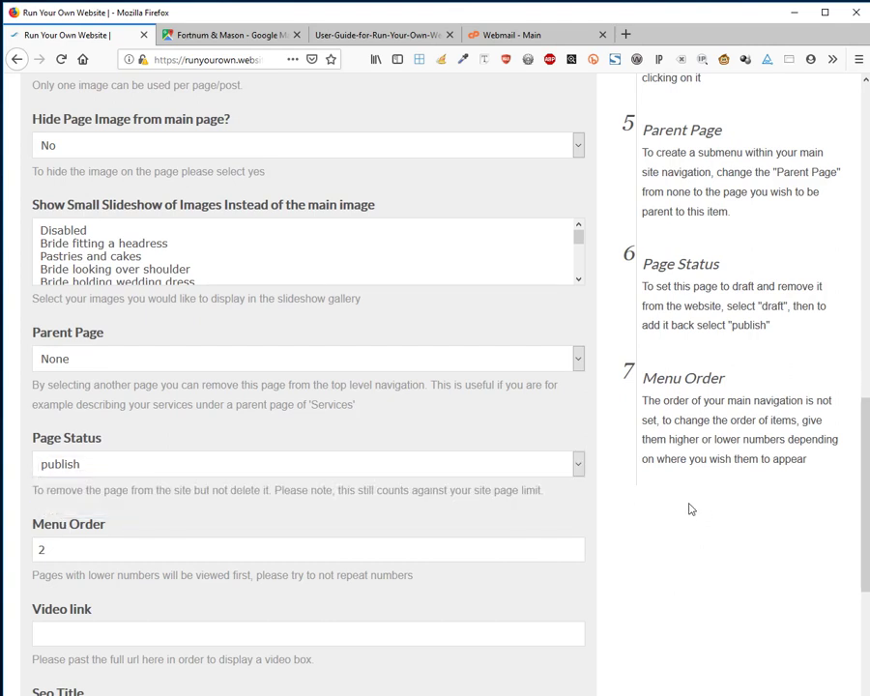
scroll(667, 513, "down", 5)
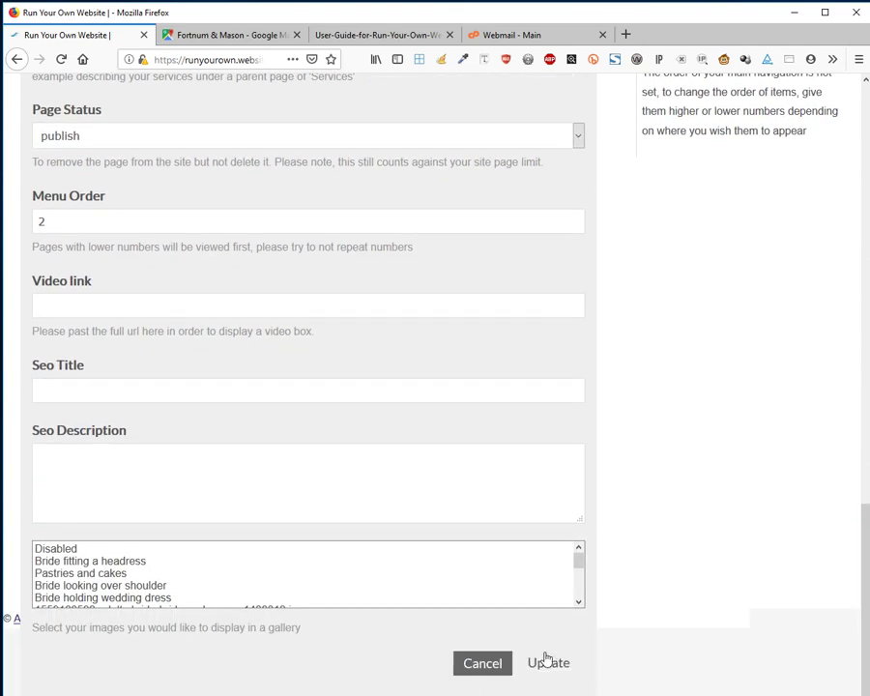
left_click(543, 667)
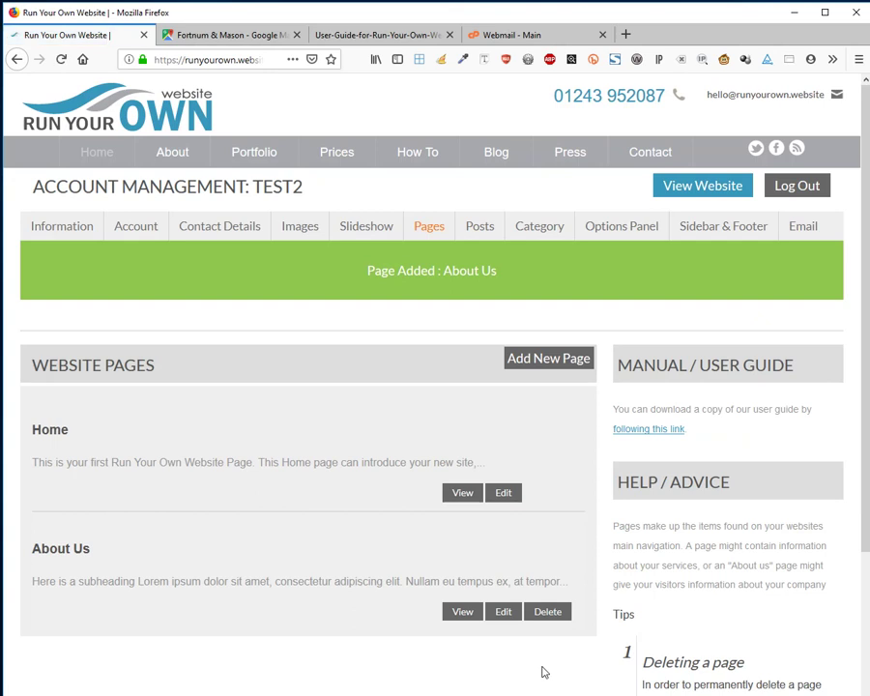
Create a new page named Our Services and paste the placeholder text into its content.
left_click(543, 363)
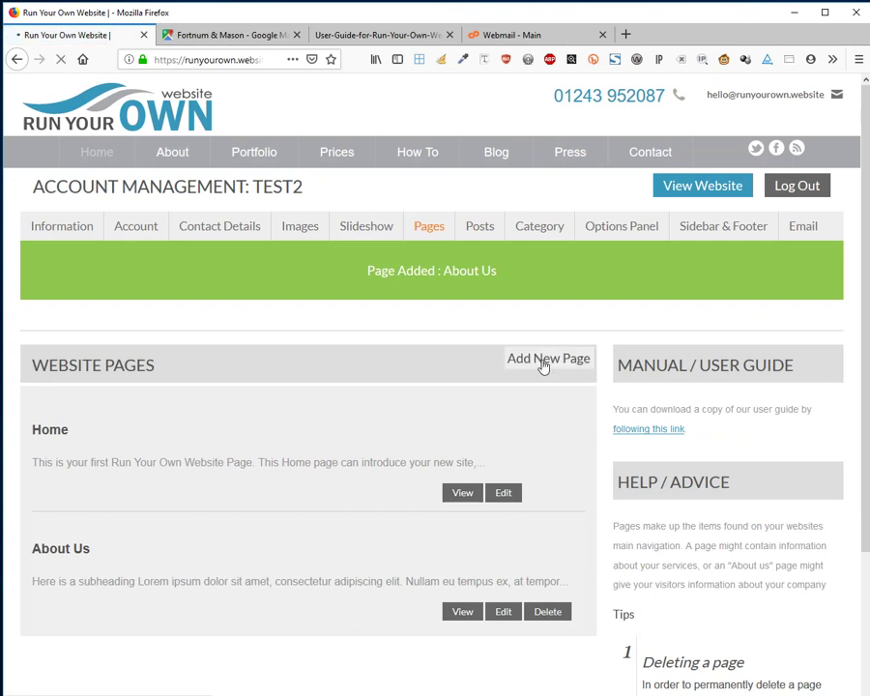
left_click(144, 355)
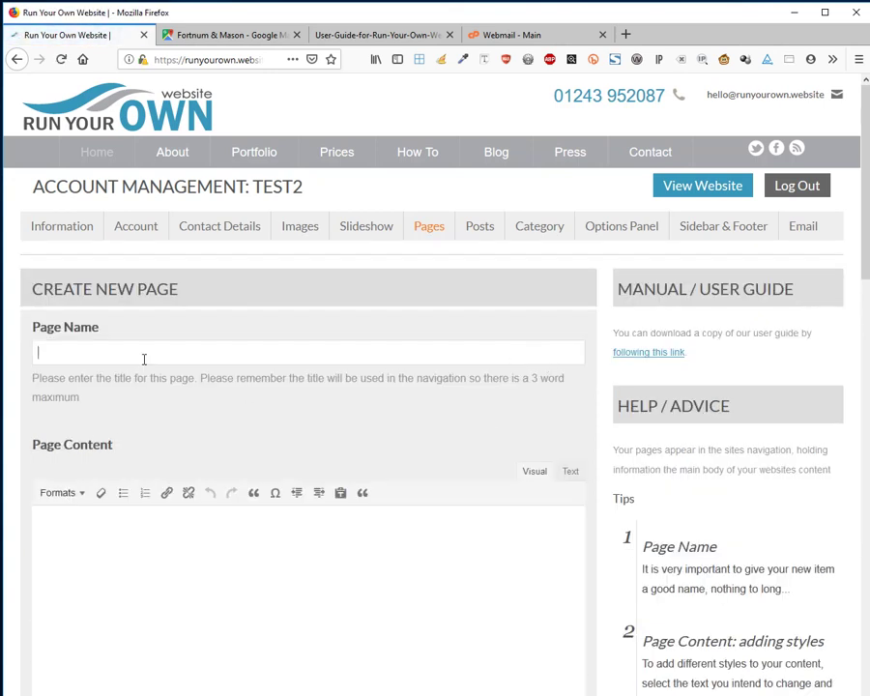
key("Down")
key("Down")
key("Down")
key("Down")
key("Down")
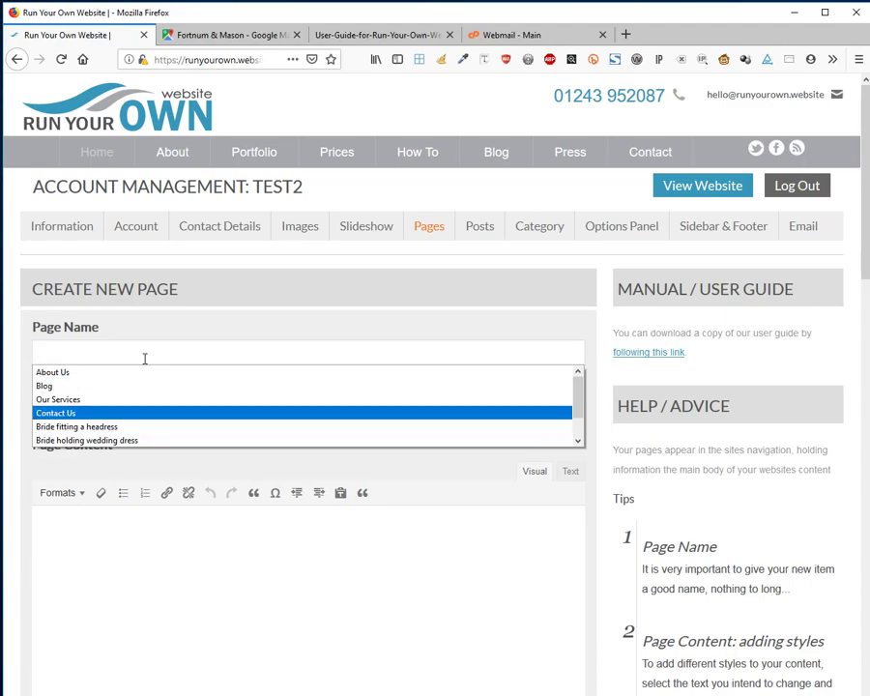
key("Up")
key("Return")
left_click(311, 618)
key("ctrl+v")
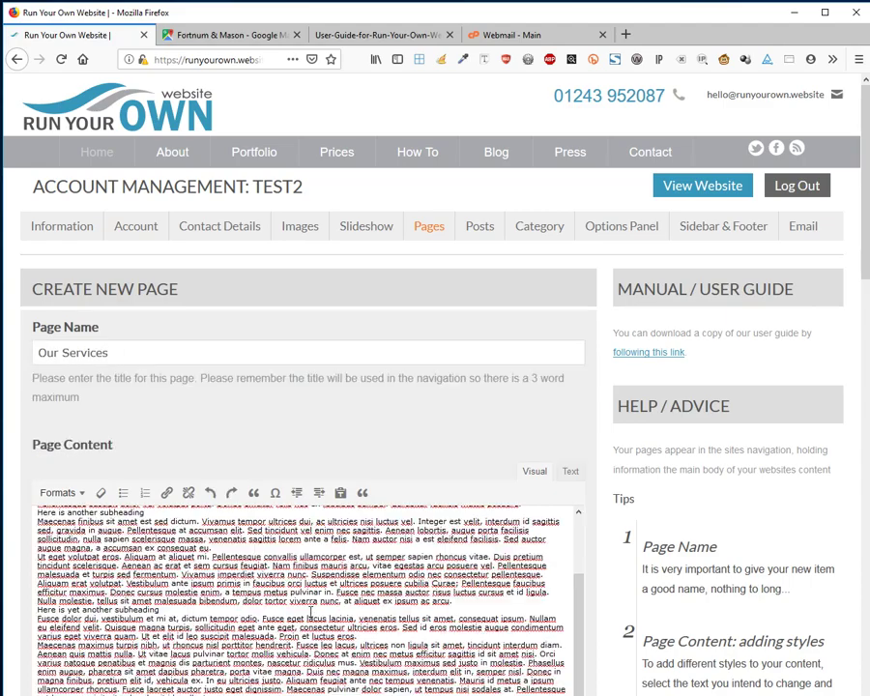
Give Our Services the rings photo and menu order 3, then save it.
scroll(305, 629, "down", 5)
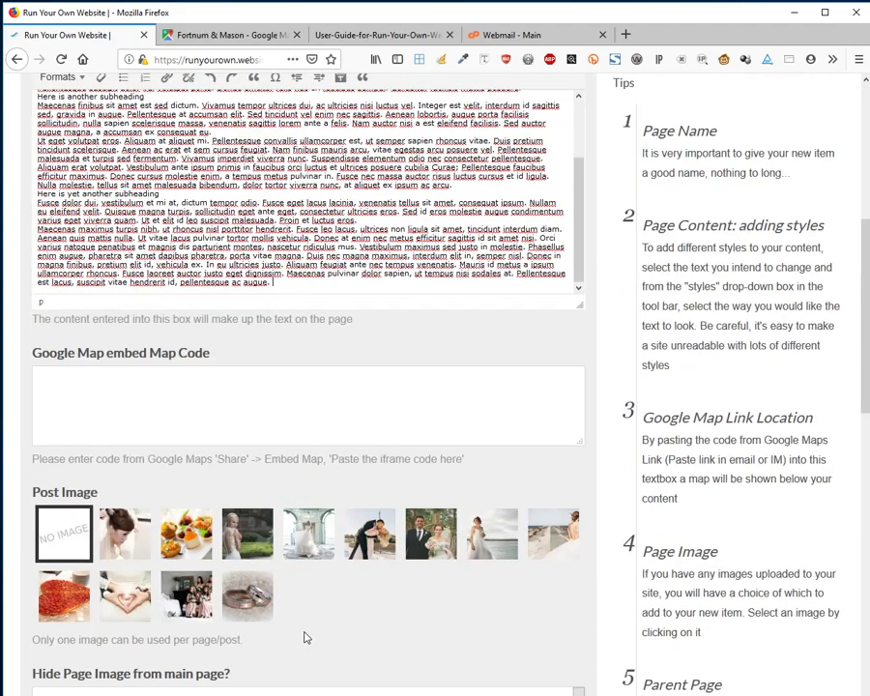
left_click(247, 599)
scroll(240, 611, "down", 3)
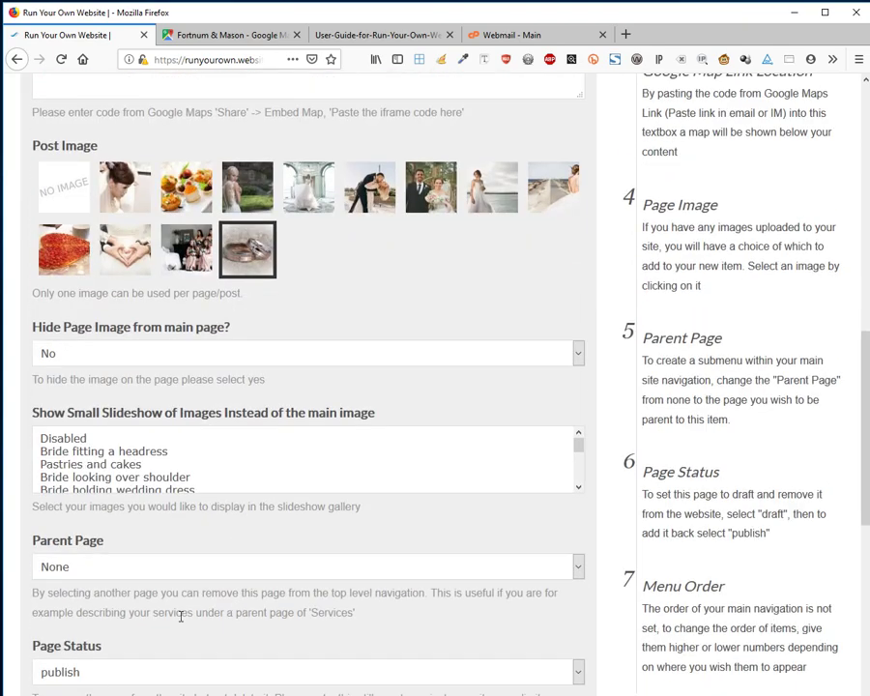
scroll(180, 615, "down", 3)
left_click_drag(68, 480, 6, 501)
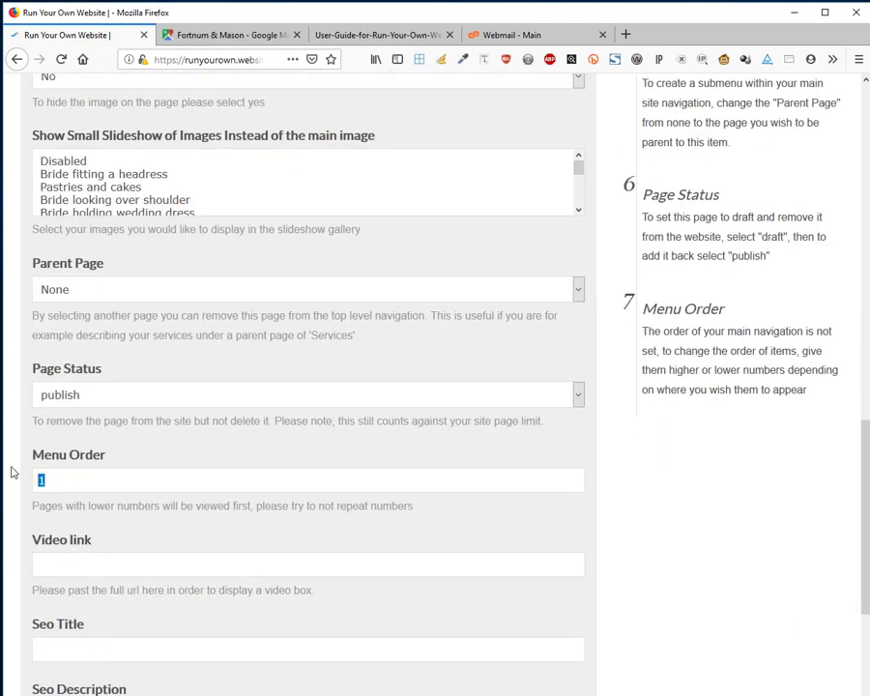
type("3")
scroll(278, 621, "down", 3)
left_click(541, 675)
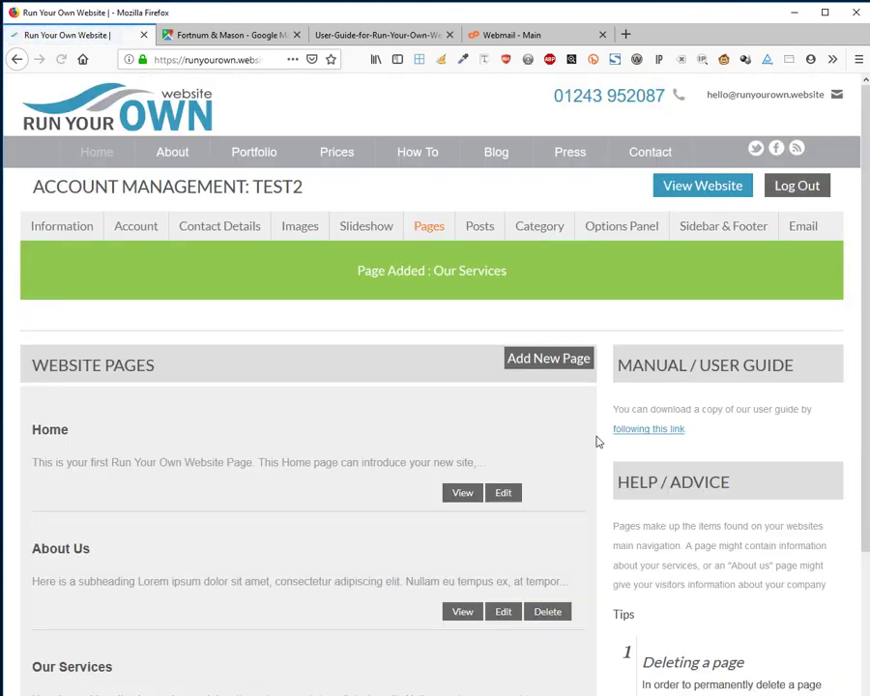
Start a new page named Blog.
left_click(573, 359)
left_click(278, 358)
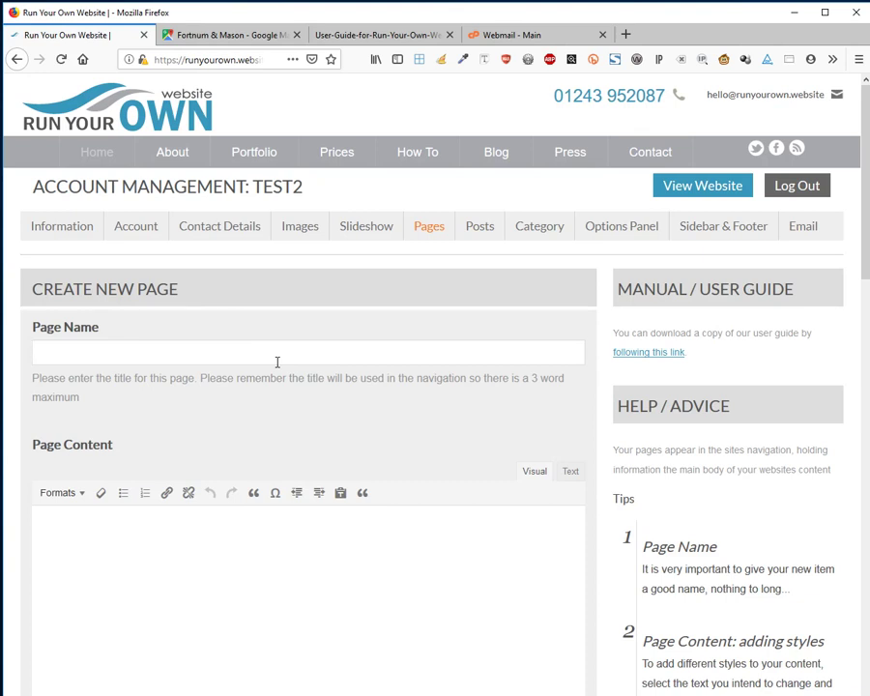
type("BLog")
key("Down")
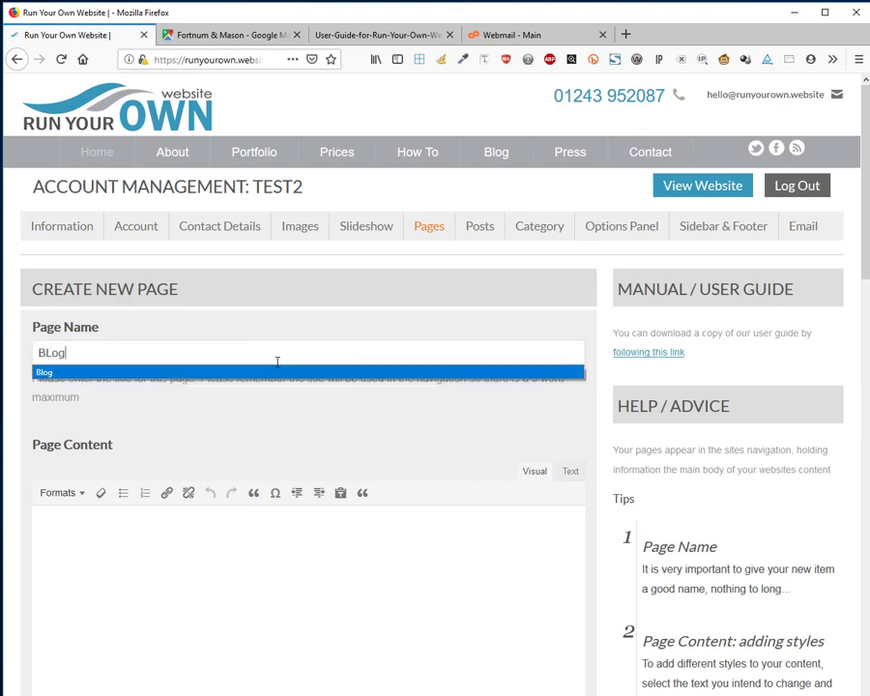
key("Return")
left_click(355, 543)
Set the Blog page's menu order to 4 and save it with empty content.
scroll(354, 543, "down", 3)
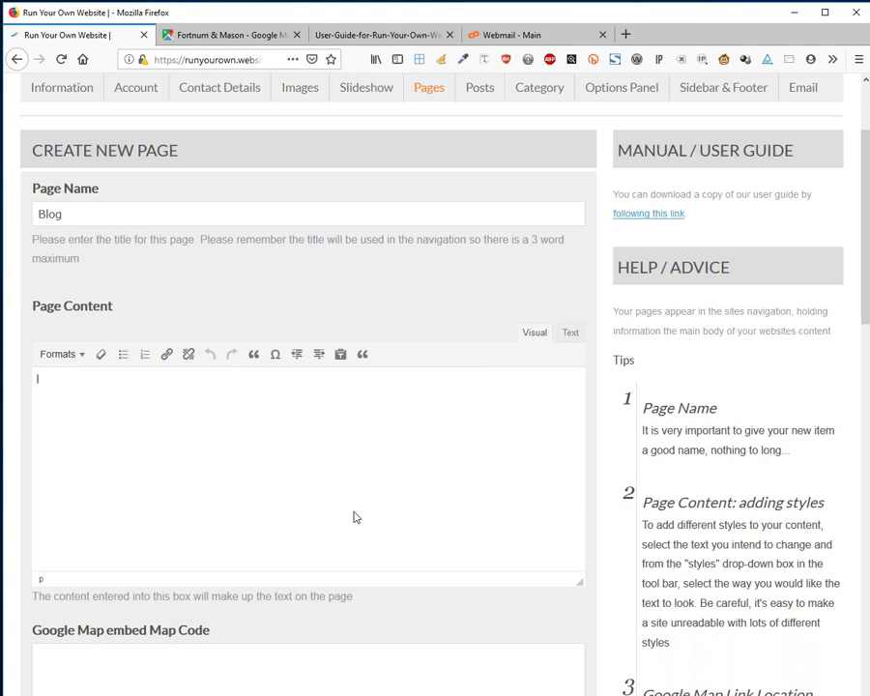
scroll(353, 517, "down", 6)
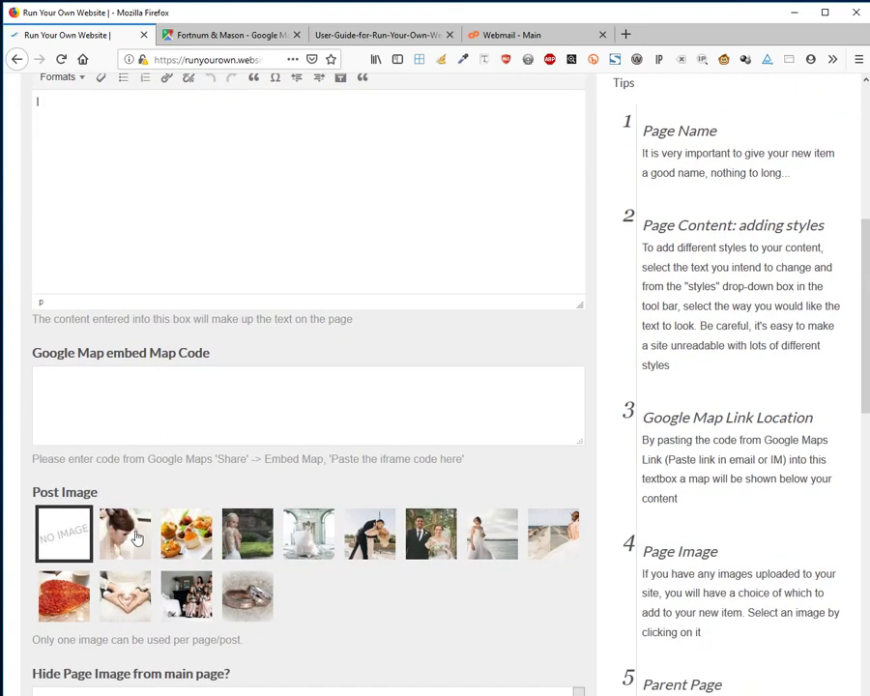
scroll(135, 538, "down", 4)
scroll(110, 553, "down", 3)
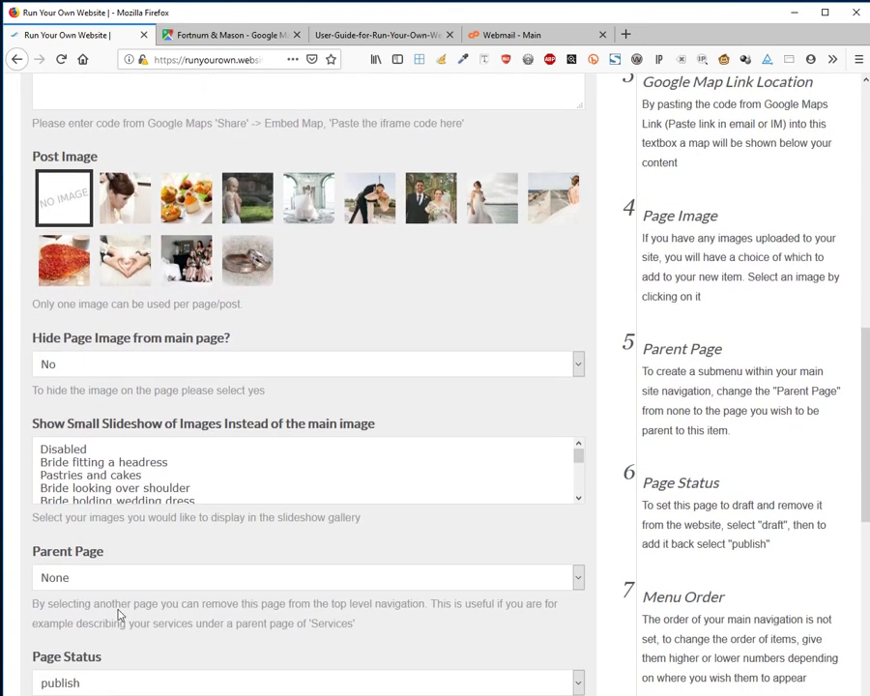
scroll(90, 648, "down", 6)
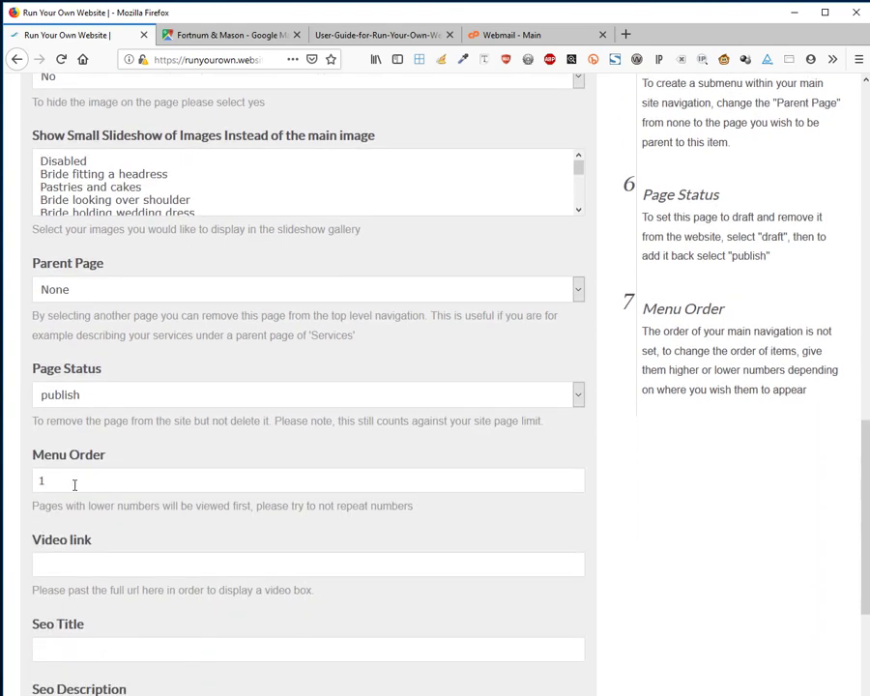
left_click_drag(73, 481, 3, 452)
type("4")
scroll(237, 548, "down", 5)
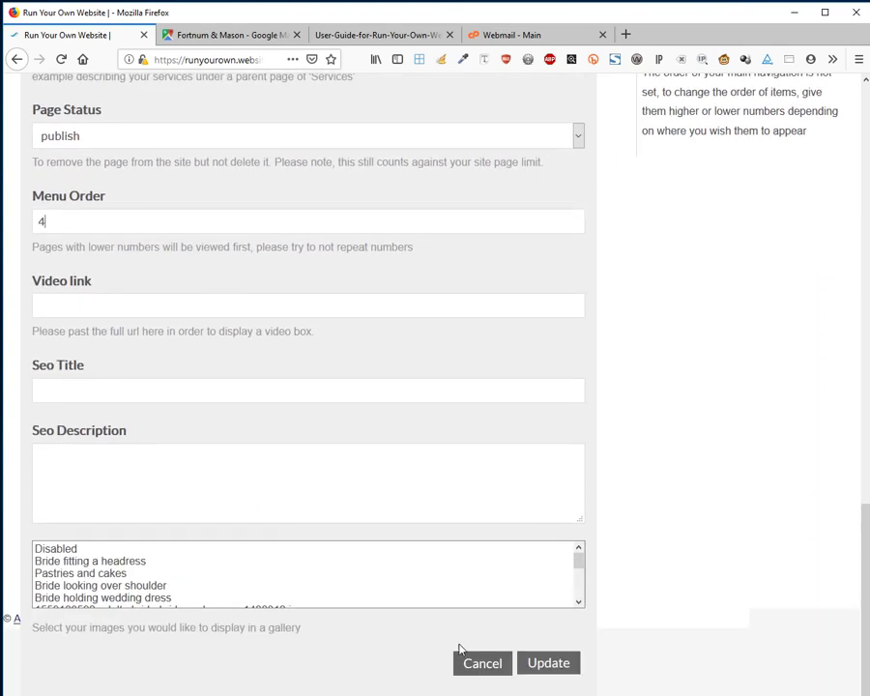
left_click(539, 665)
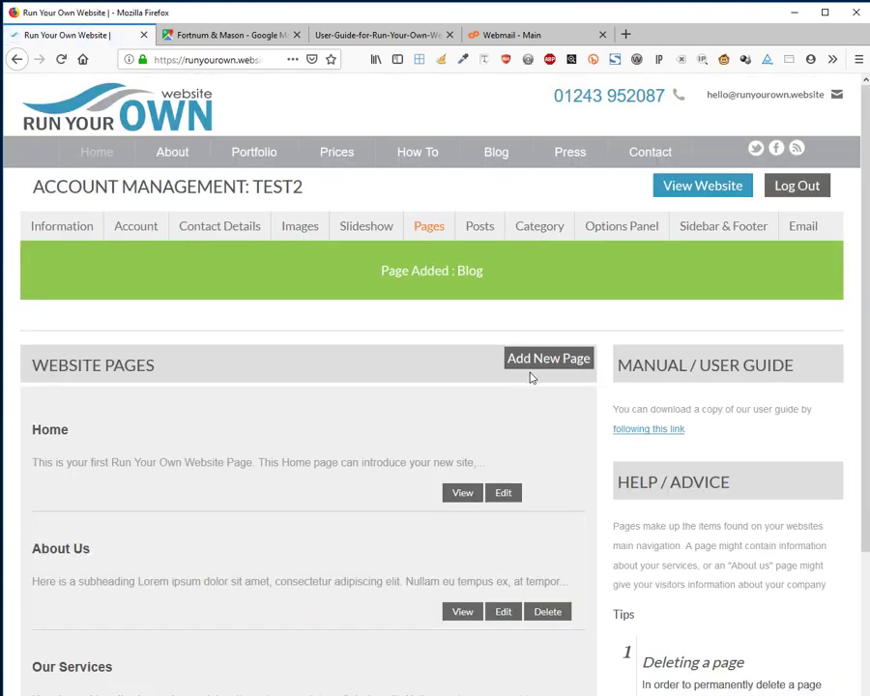
left_click(535, 361)
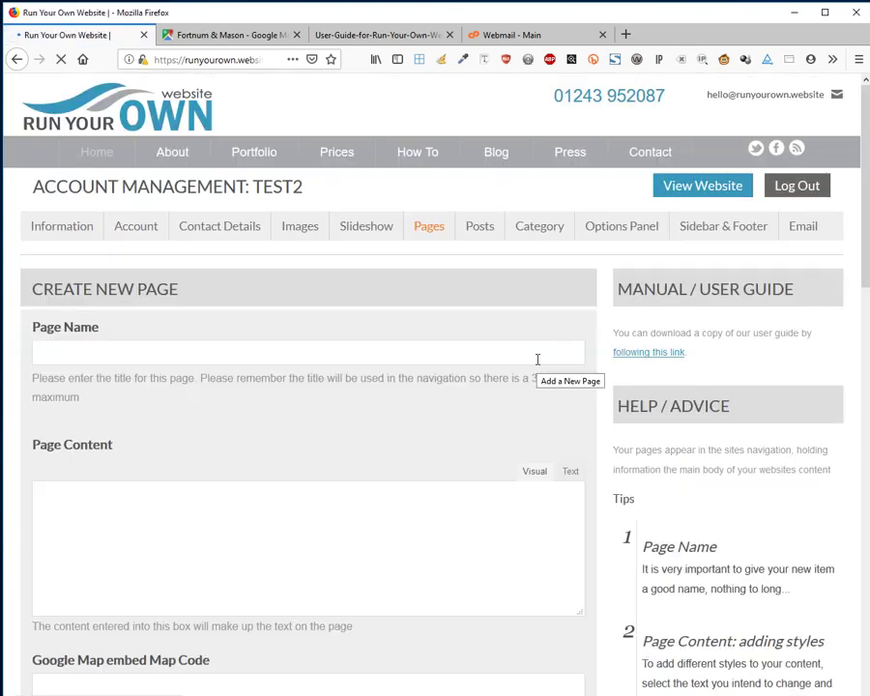
Name the new page Contact Us and paste the business contact details into its content.
key("Down")
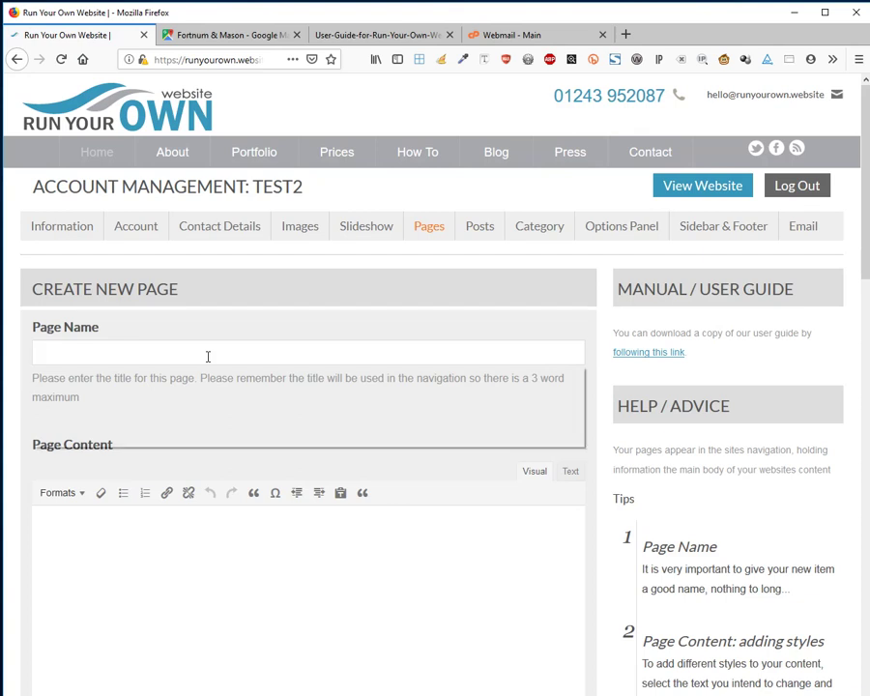
key("Down")
key("Down")
key("Down")
key("Return")
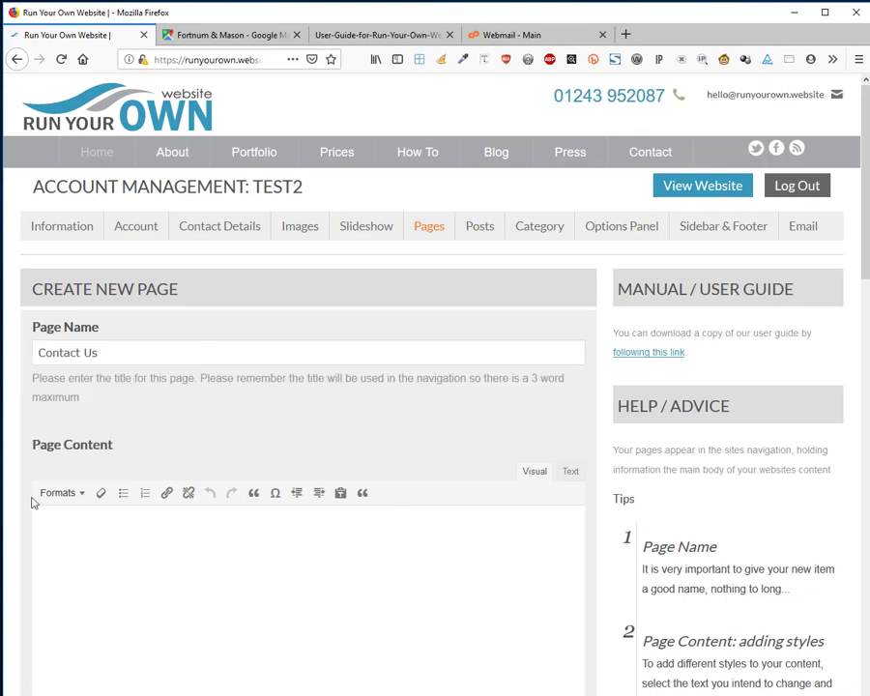
left_click(155, 575)
left_click(2, 176)
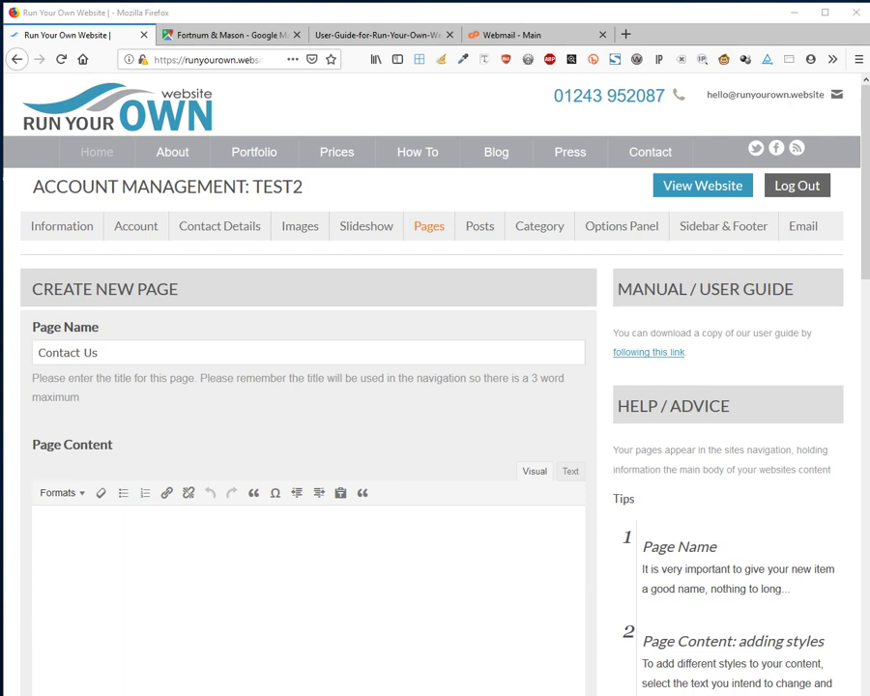
left_click(252, 562)
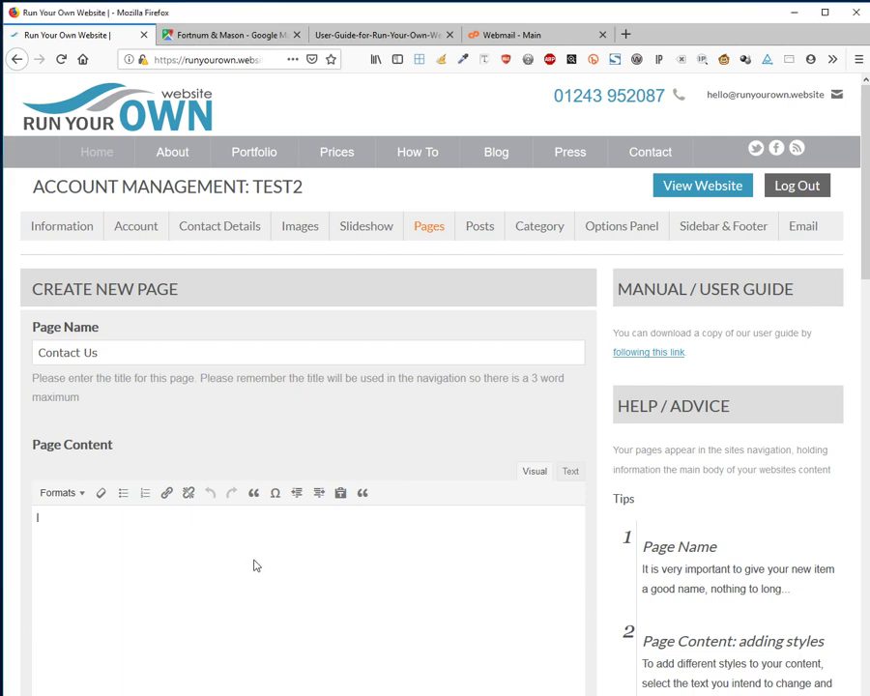
key("ctrl+v")
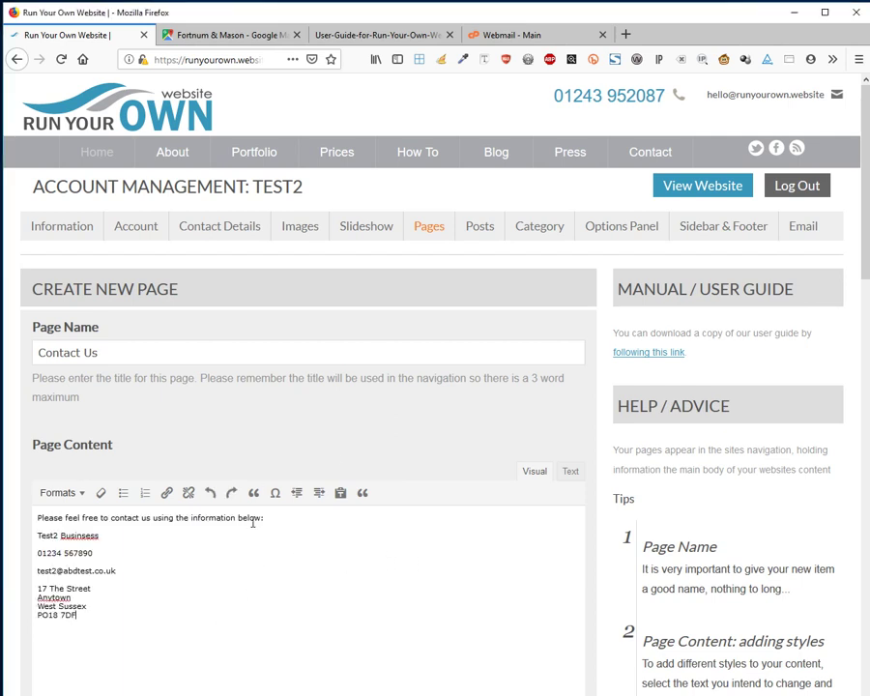
Correct the misspelling to 'Business' and add an empty line below the address.
right_click(85, 537)
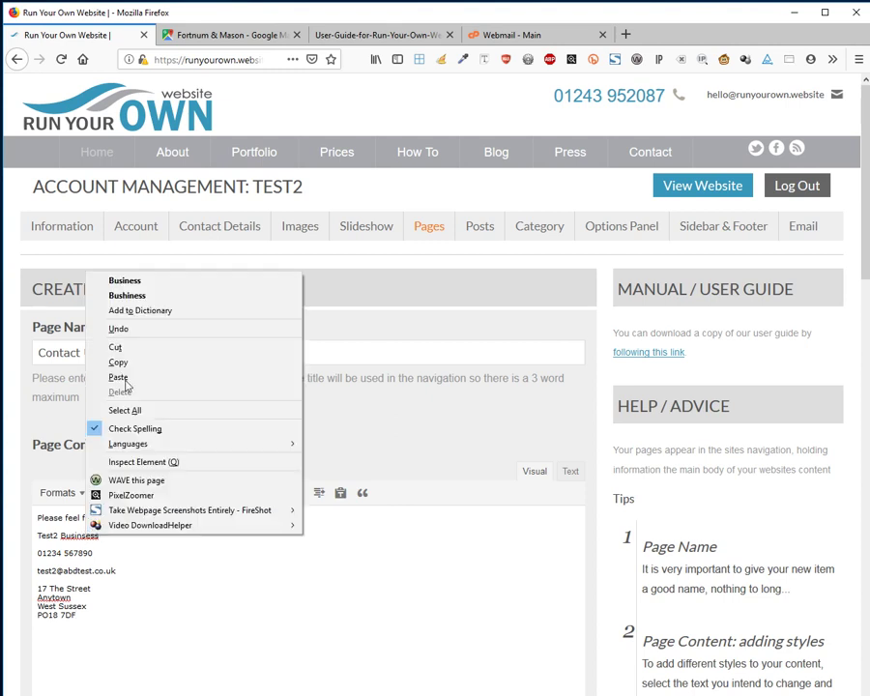
left_click(111, 277)
scroll(239, 545, "down", 3)
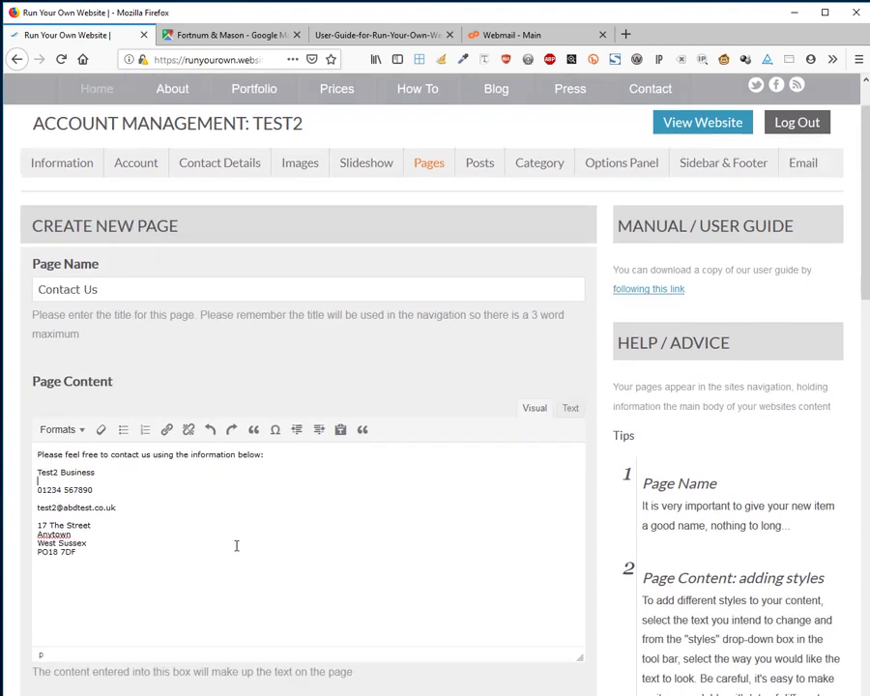
left_click(152, 492)
key("Return")
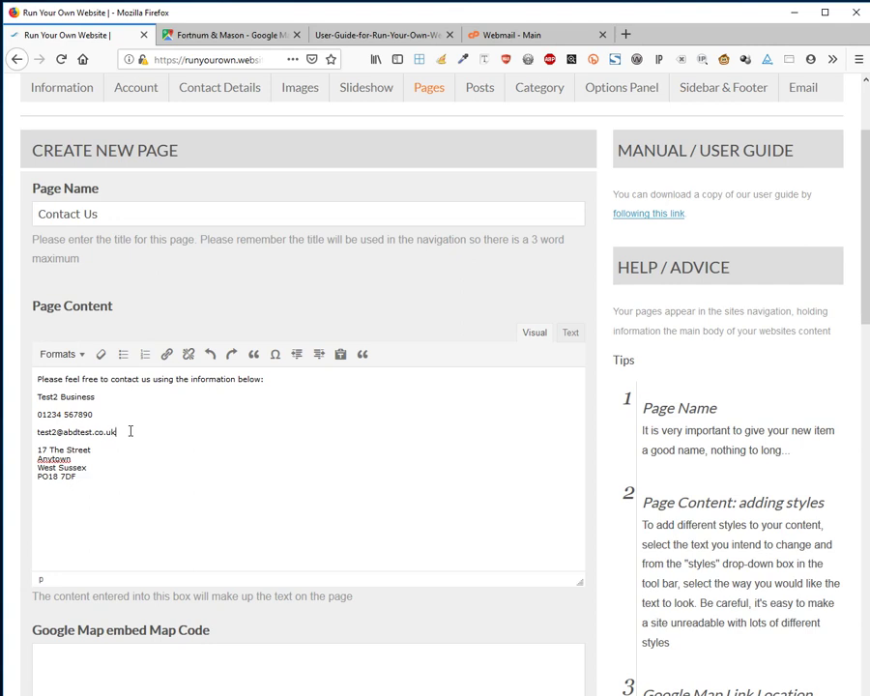
left_click_drag(115, 432, 30, 440)
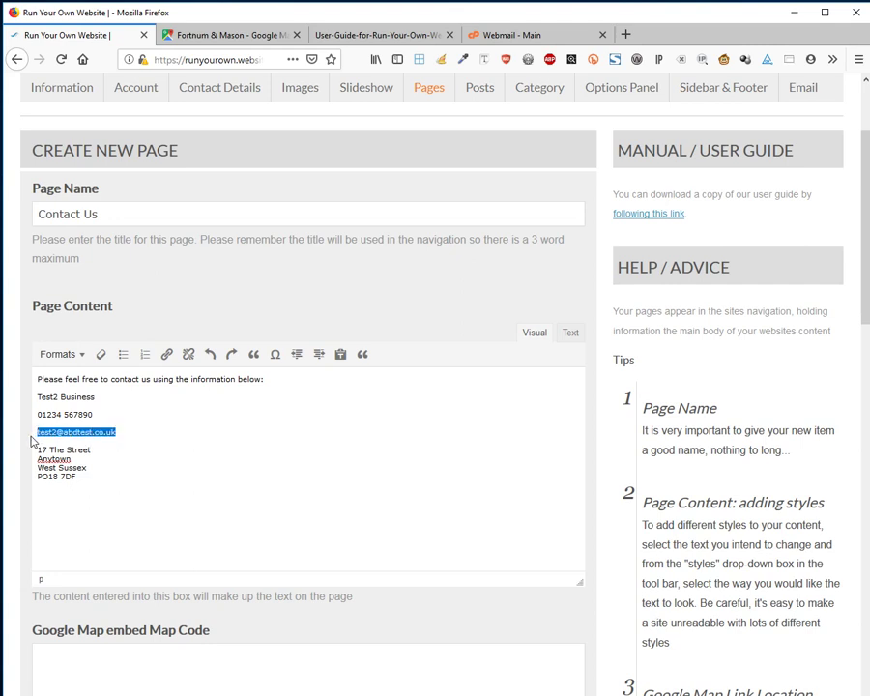
Turn the selected business e-mail address into a mailto link.
left_click(166, 360)
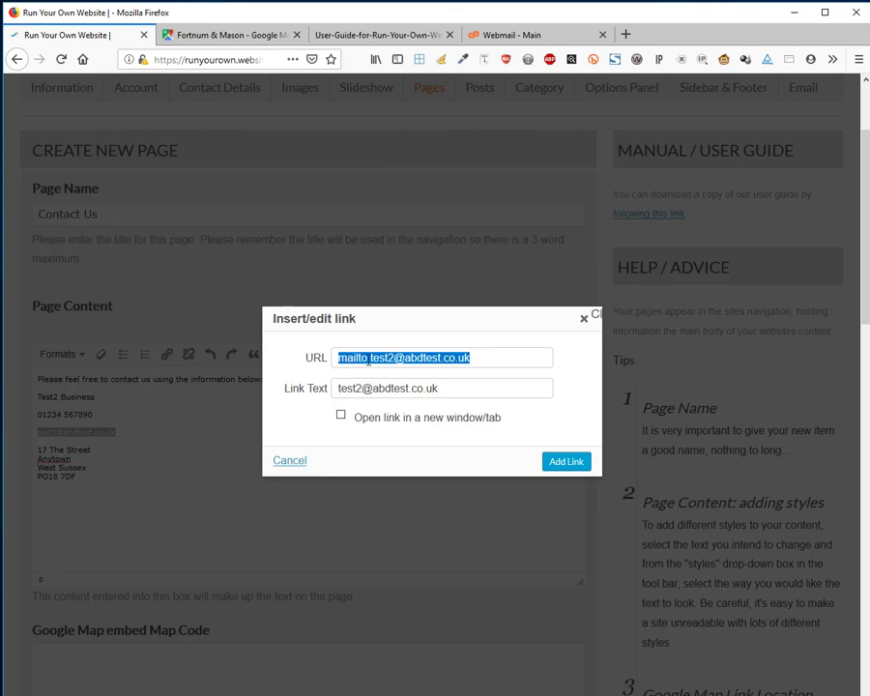
left_click(567, 462)
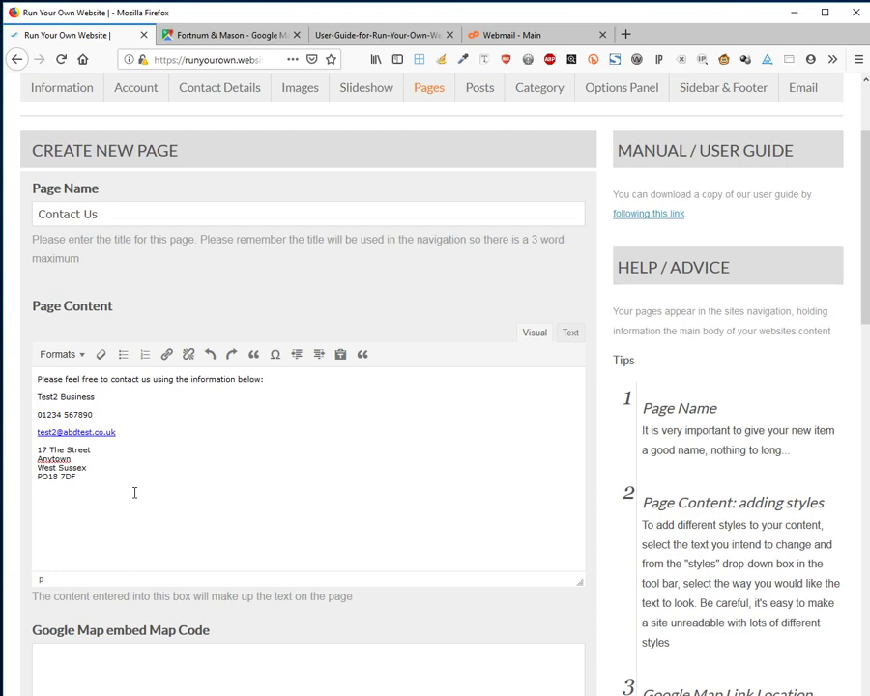
Copy the Google Maps embed HTML for the Royal Exchange Fortnum & Mason store, then return to the website editor.
left_click(209, 36)
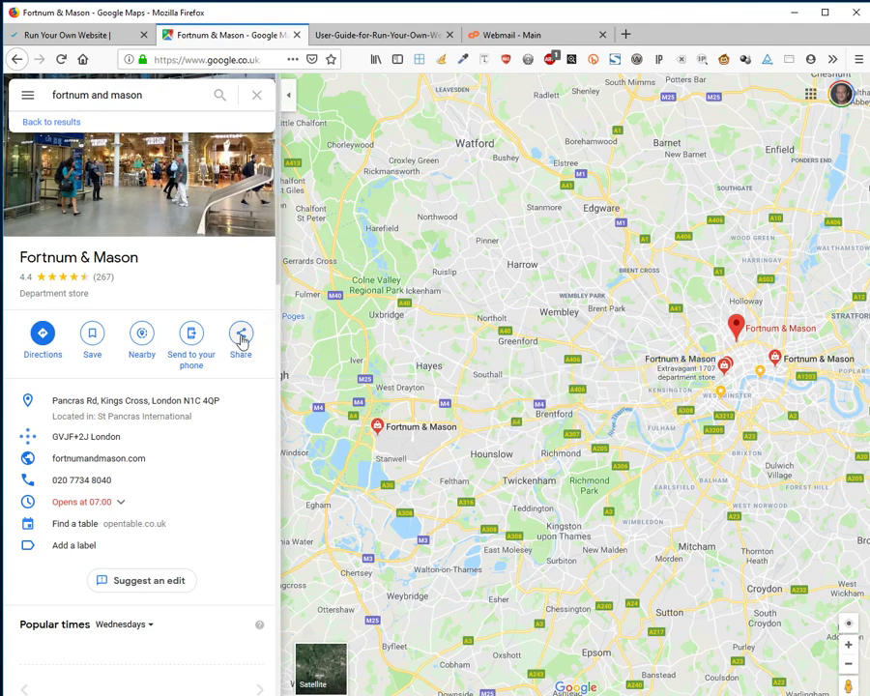
left_click(239, 338)
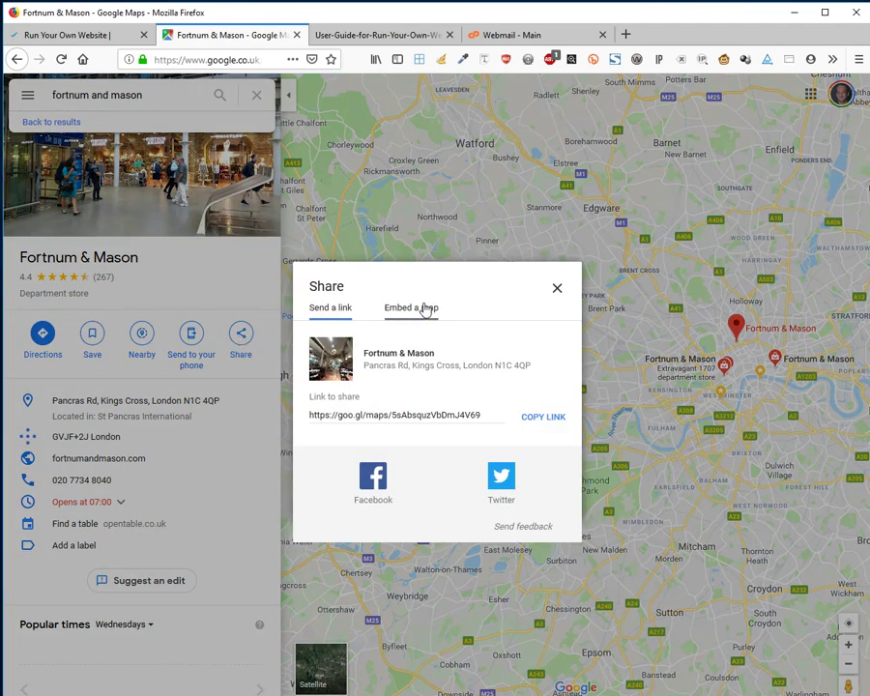
left_click(423, 309)
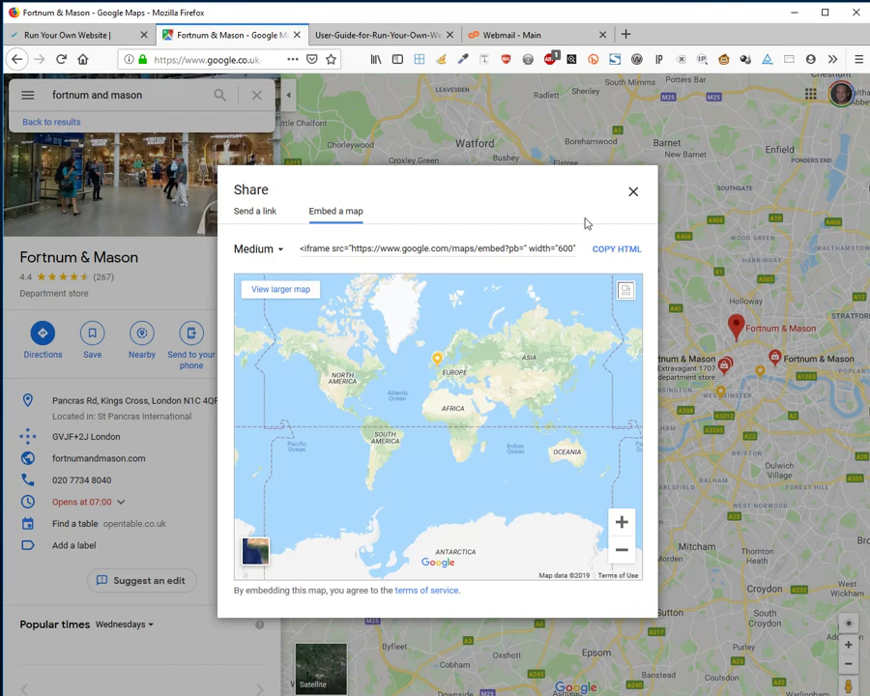
left_click(633, 192)
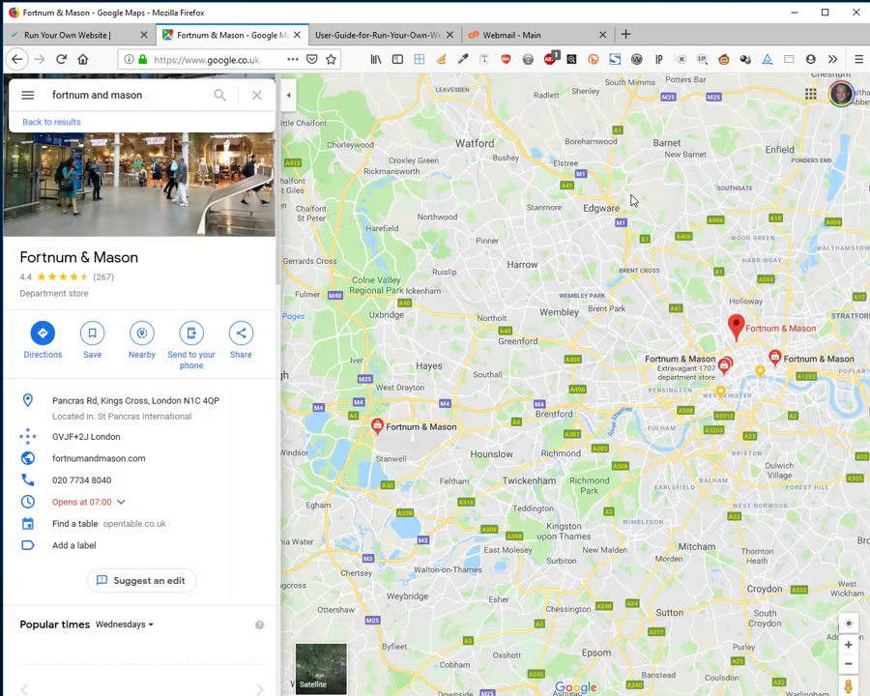
left_click(775, 362)
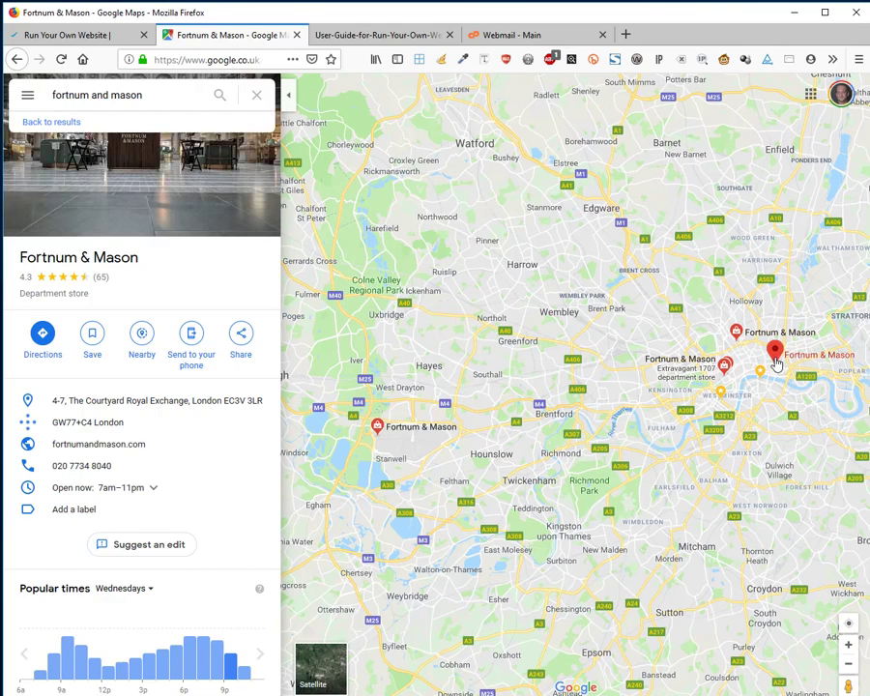
left_click(240, 333)
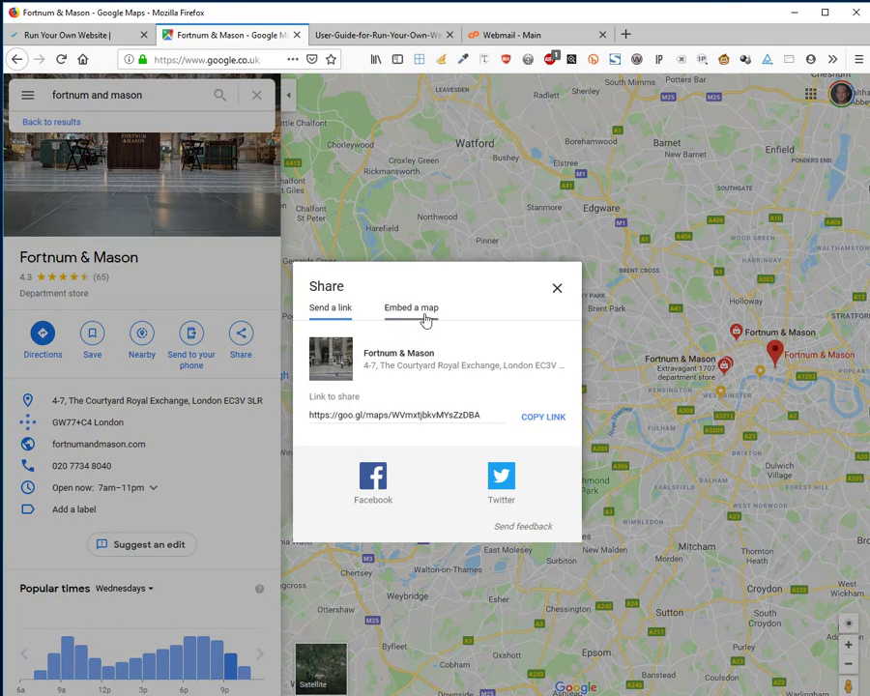
left_click(421, 309)
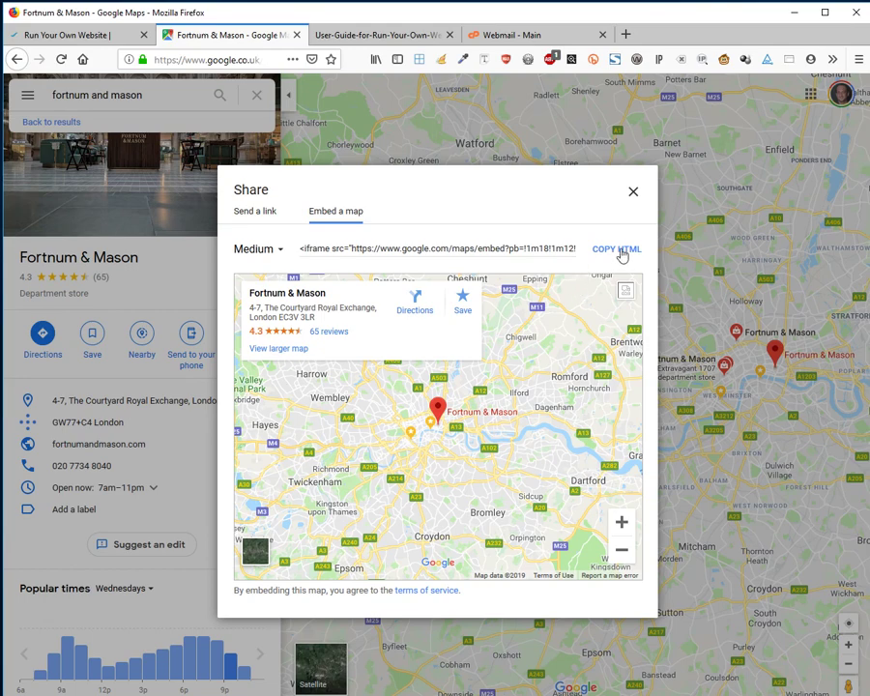
left_click(618, 250)
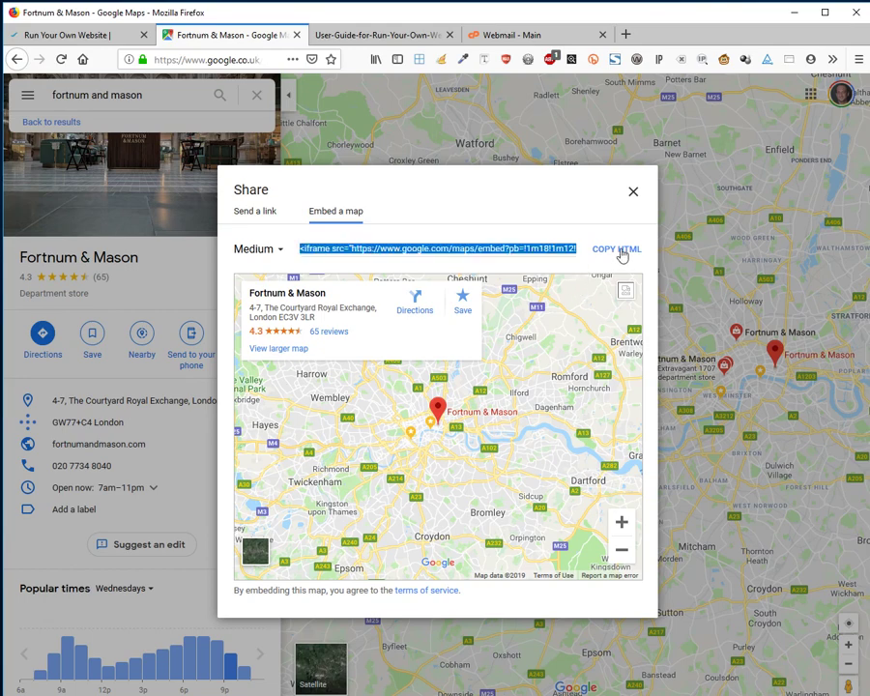
left_click(25, 41)
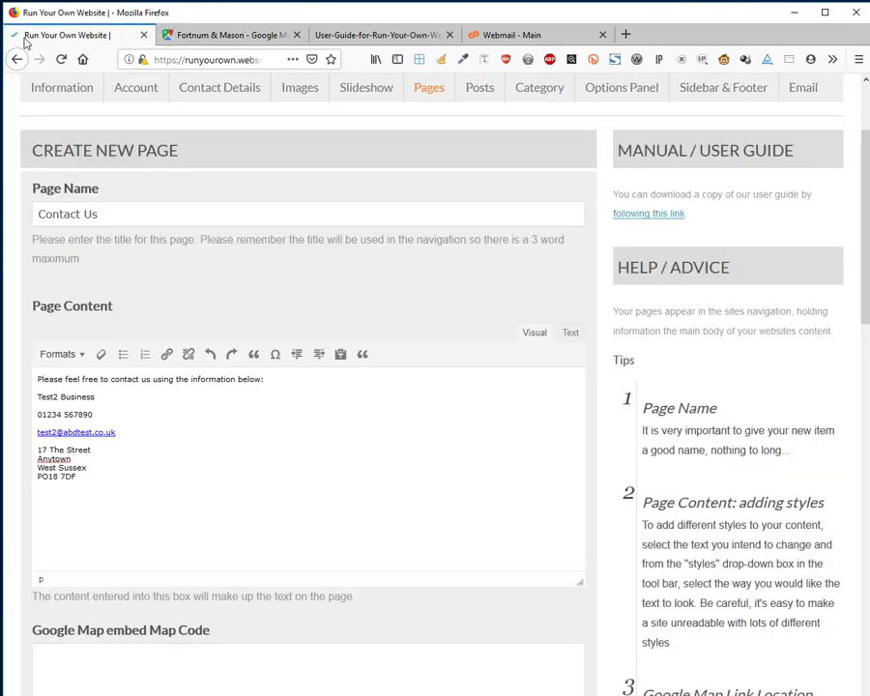
Paste the Fortnum & Mason map embed code into the Google Map embed field.
left_click(154, 494)
scroll(362, 537, "down", 3)
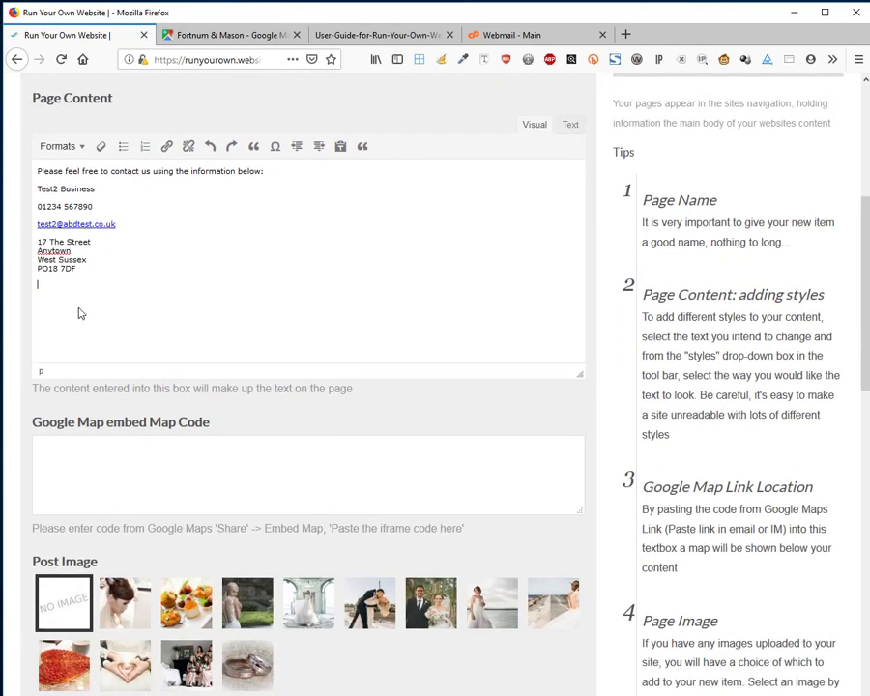
left_click(161, 443)
key("ctrl+v")
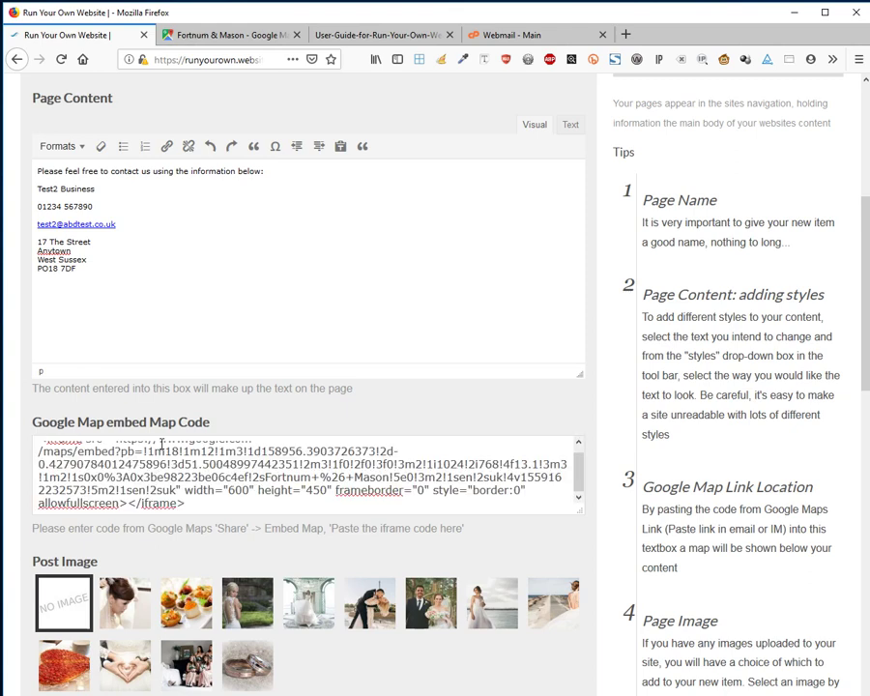
Change the Contact Us menu order from 1 to 5 and save the page.
scroll(469, 499, "down", 3)
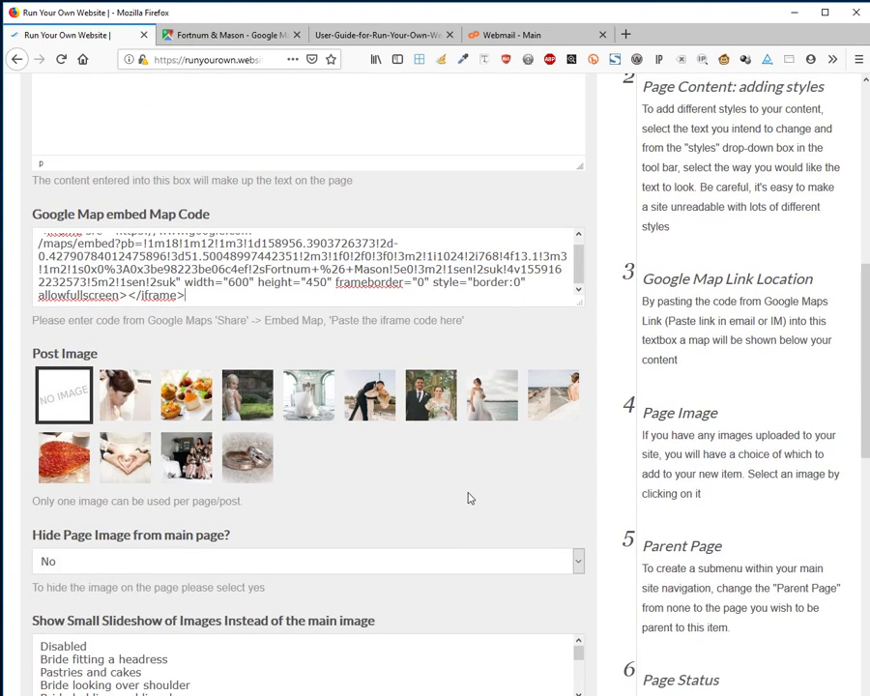
scroll(467, 500, "down", 5)
scroll(464, 500, "down", 3)
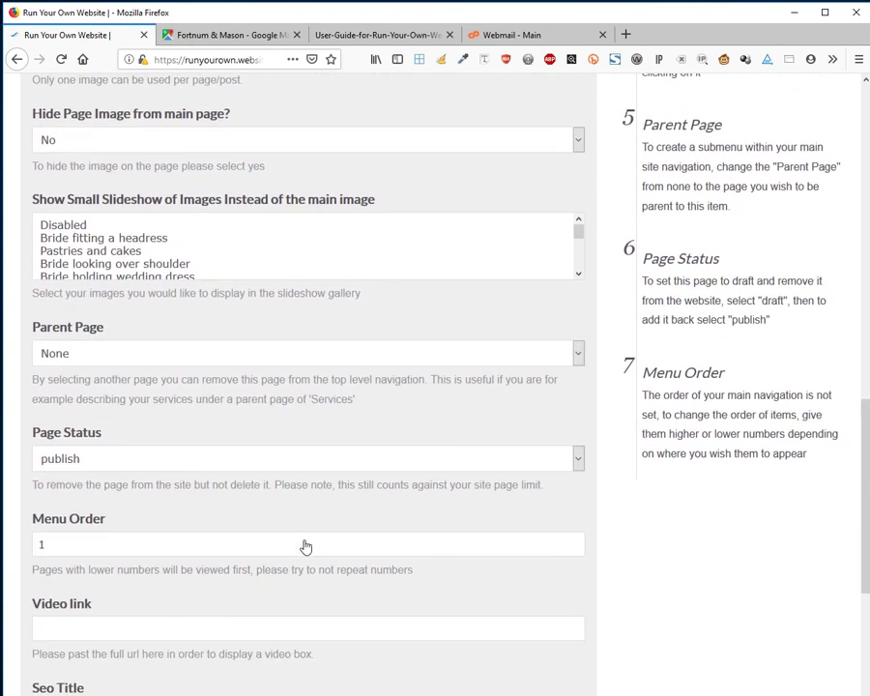
left_click_drag(75, 478, 4, 479)
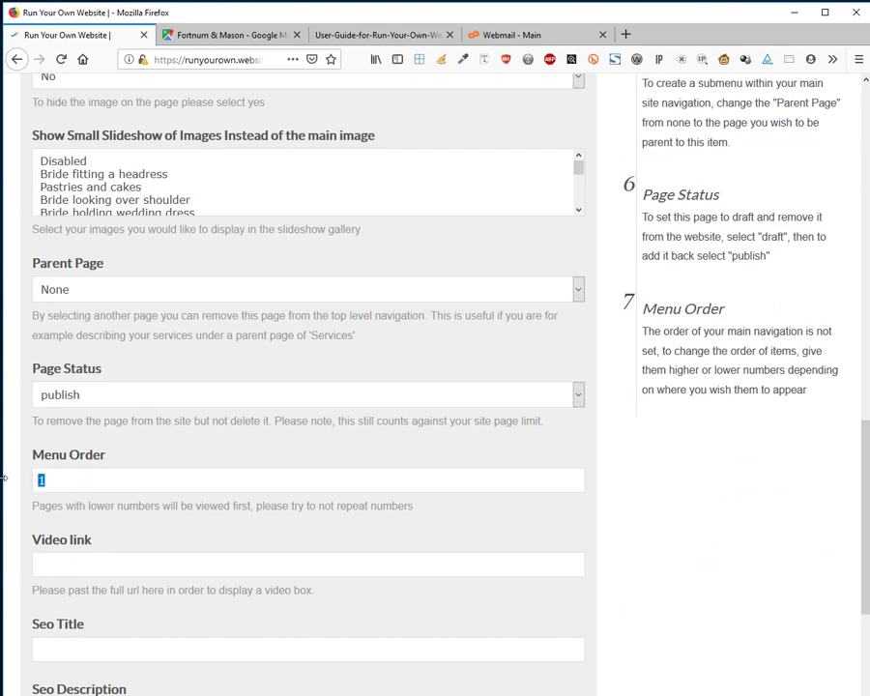
type("5")
scroll(752, 628, "down", 3)
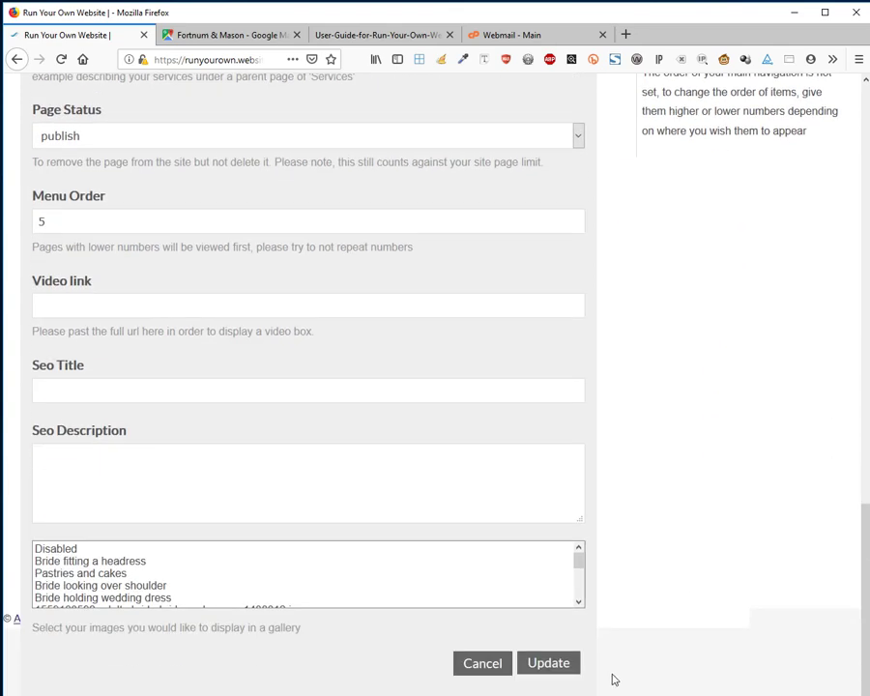
left_click(553, 670)
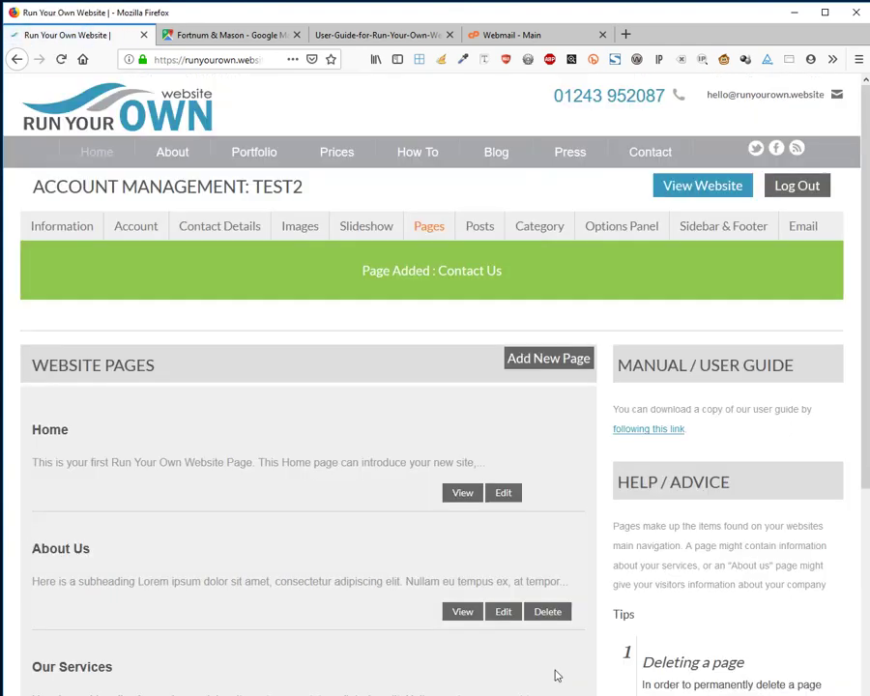
Open the live About Us page in a new tab, scroll through it, and return to the admin list.
scroll(391, 450, "down", 3)
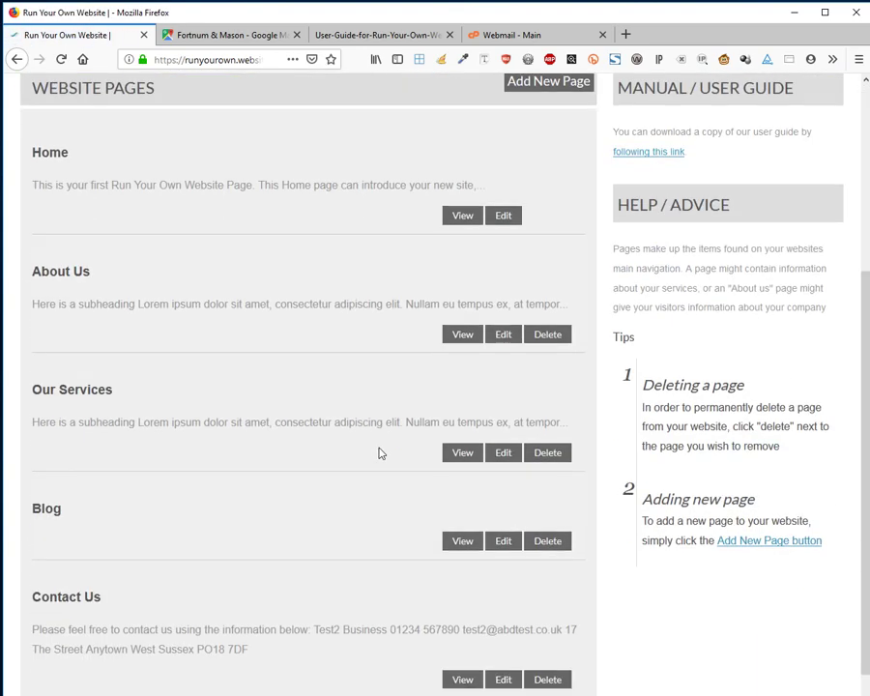
right_click(461, 341)
left_click(485, 348)
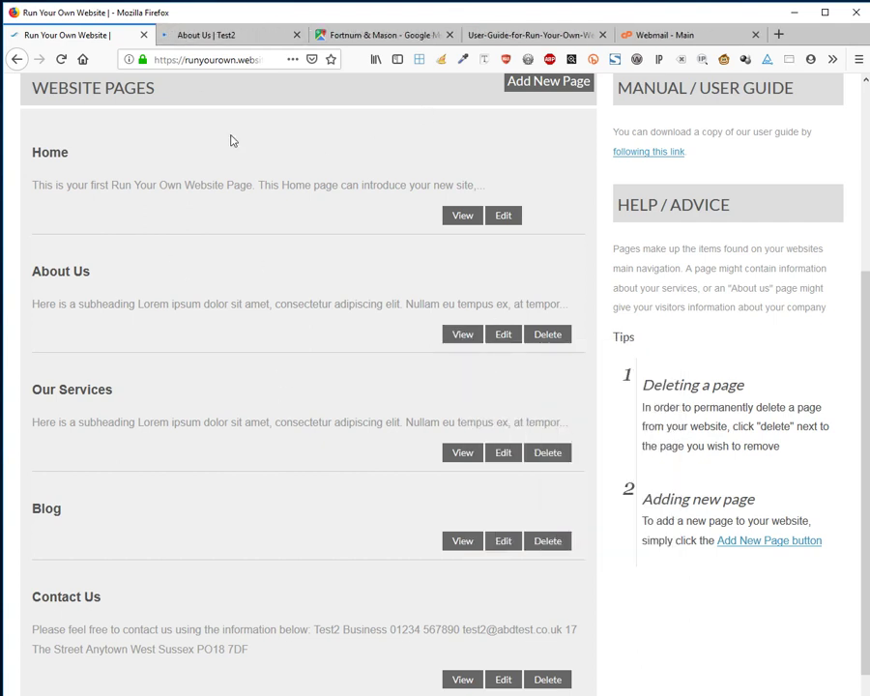
left_click(239, 40)
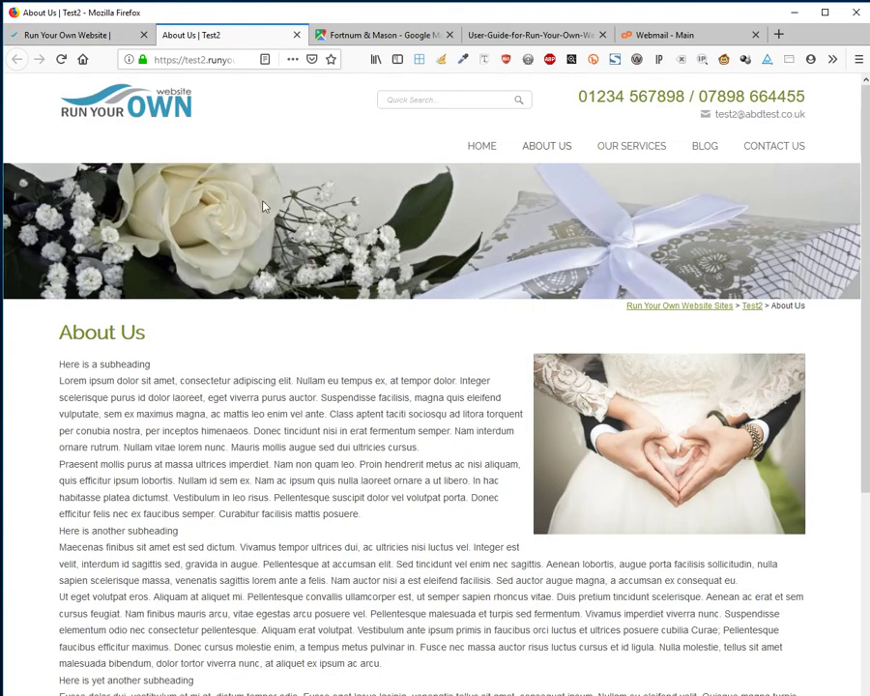
scroll(287, 206, "down", 3)
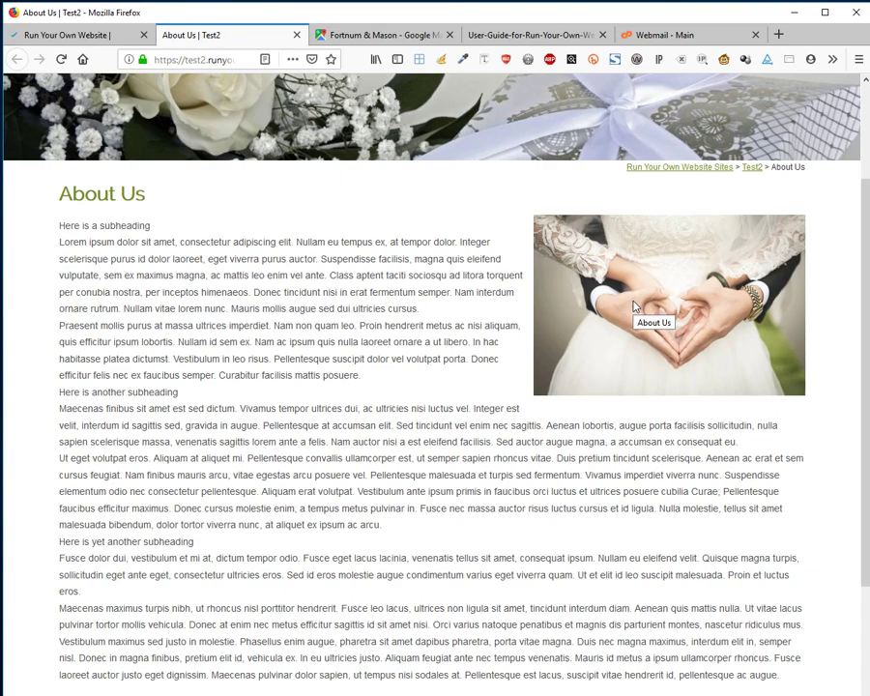
scroll(232, 491, "down", 5)
scroll(232, 493, "up", 2)
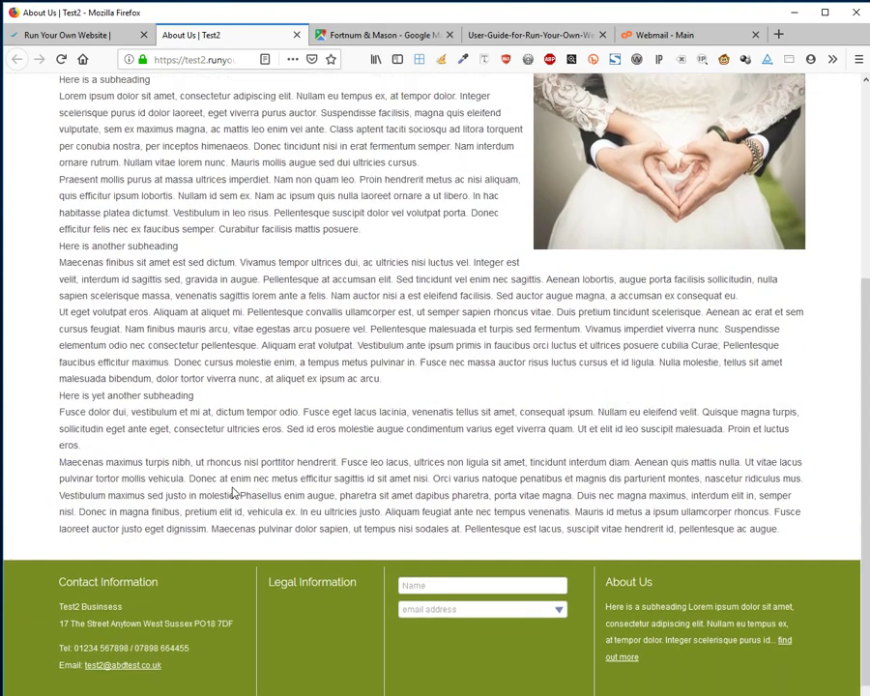
scroll(232, 493, "up", 10)
left_click(46, 33)
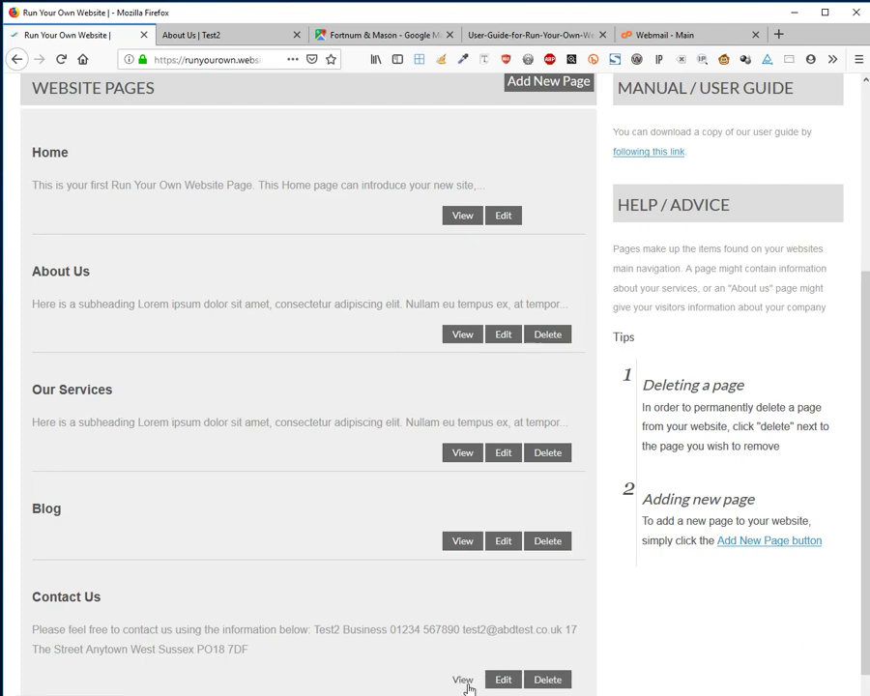
Open the live Contact Us page in a new tab, check its details and London map, then return.
right_click(468, 688)
left_click(509, 465)
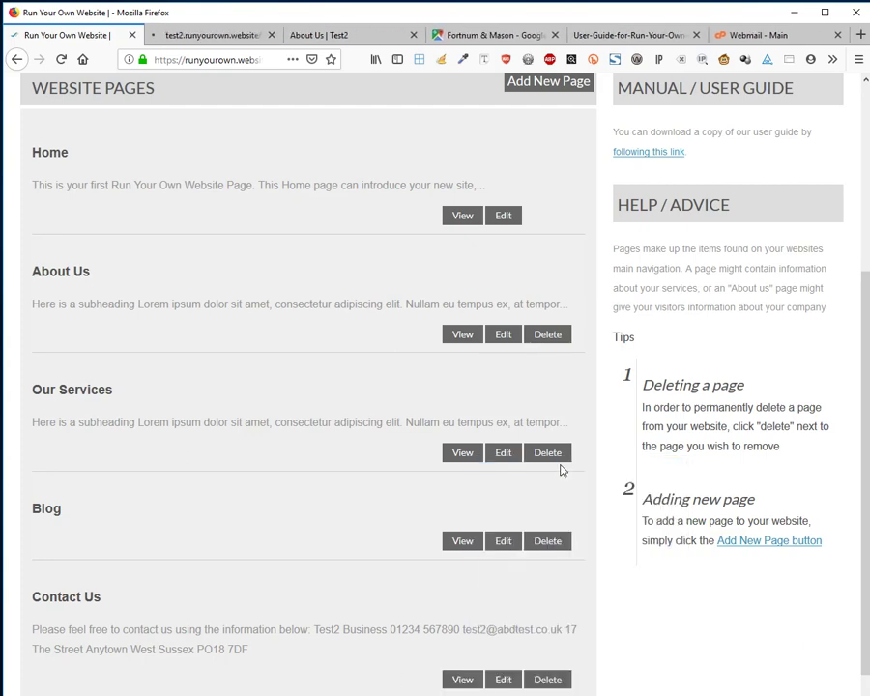
left_click(198, 35)
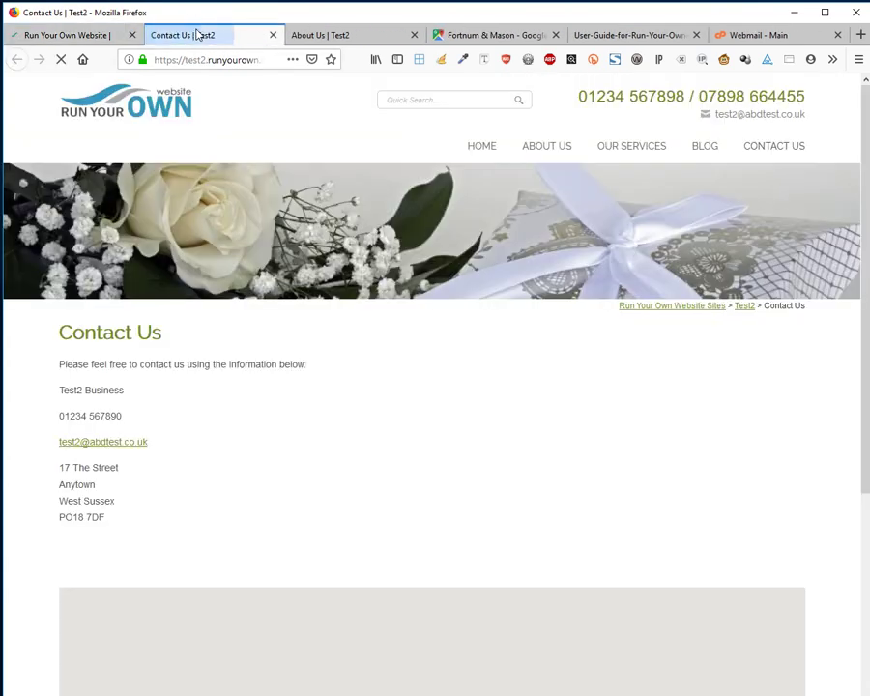
scroll(547, 436, "down", 3)
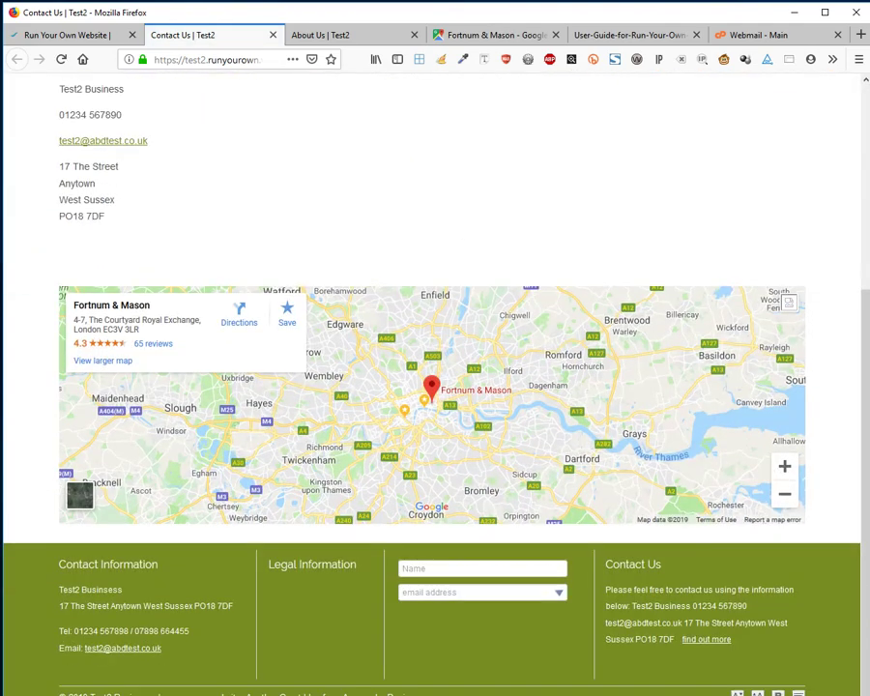
scroll(786, 351, "up", 3)
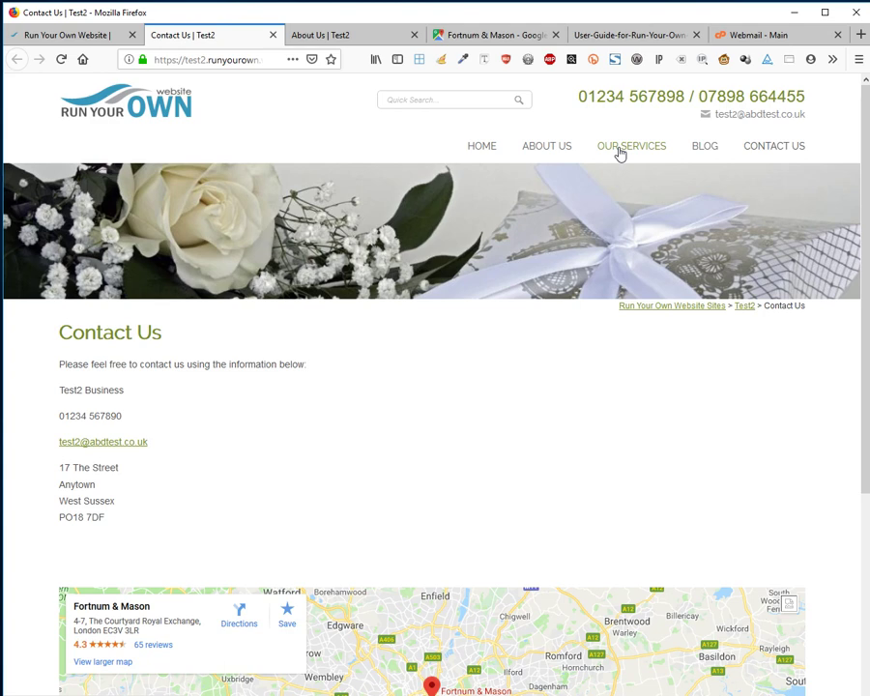
left_click(91, 34)
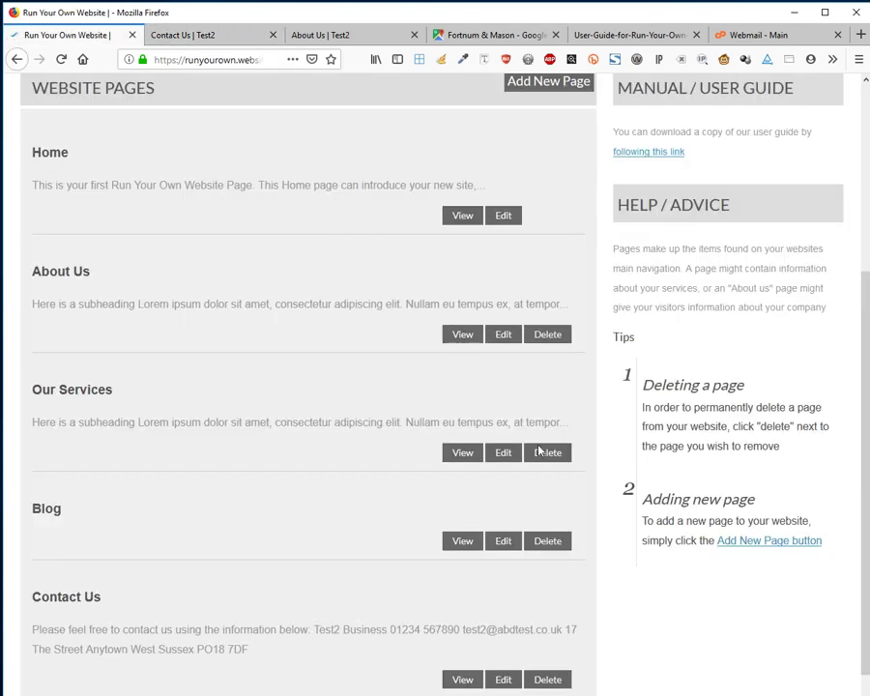
Start a new website page named 'Other things we do'.
scroll(556, 294, "up", 3)
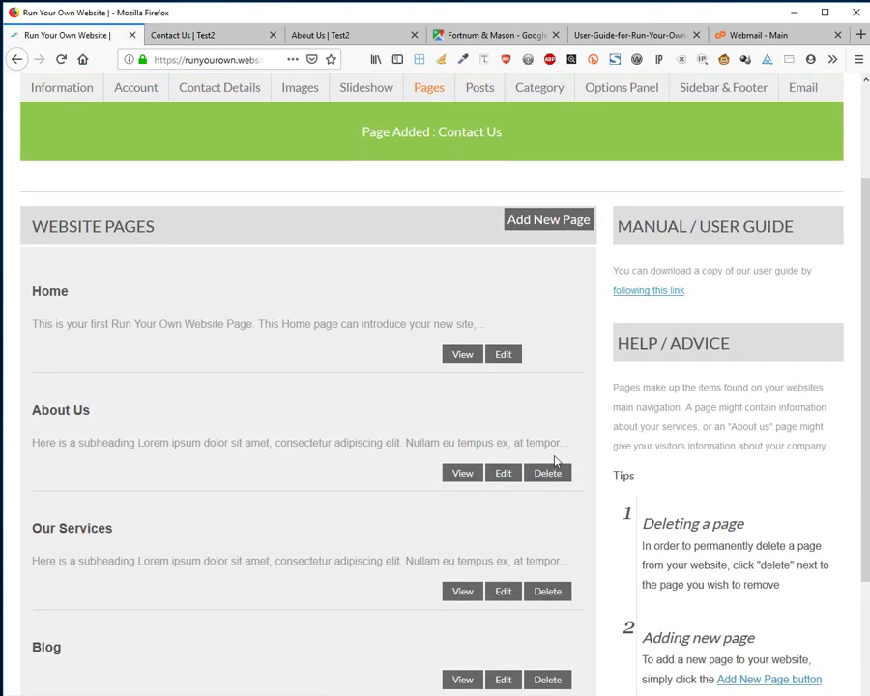
left_click(538, 222)
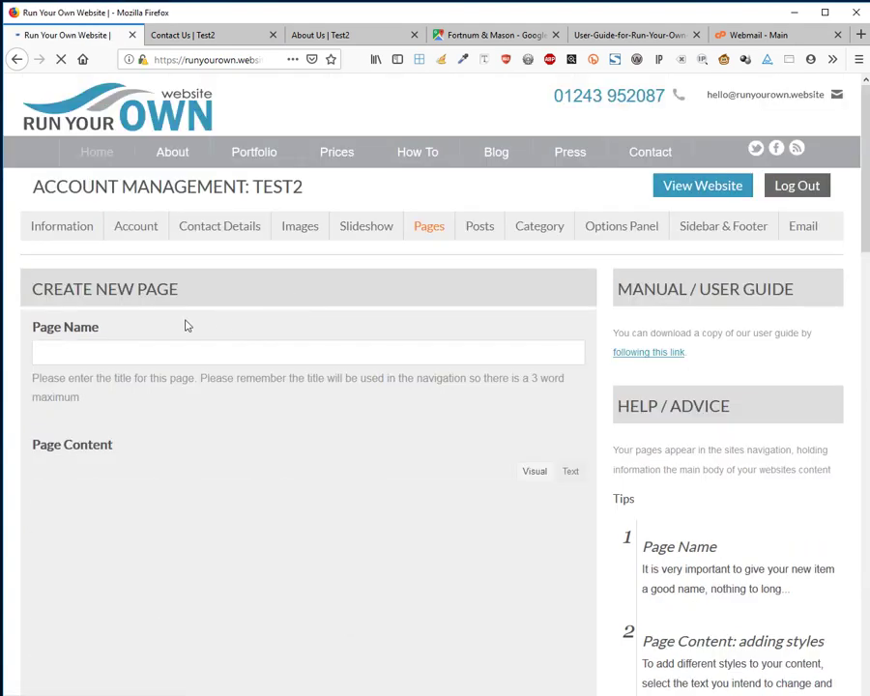
left_click(144, 353)
key("Down")
key("Down")
key("Down")
key("Down")
key("Down")
key("Down")
key("Down")
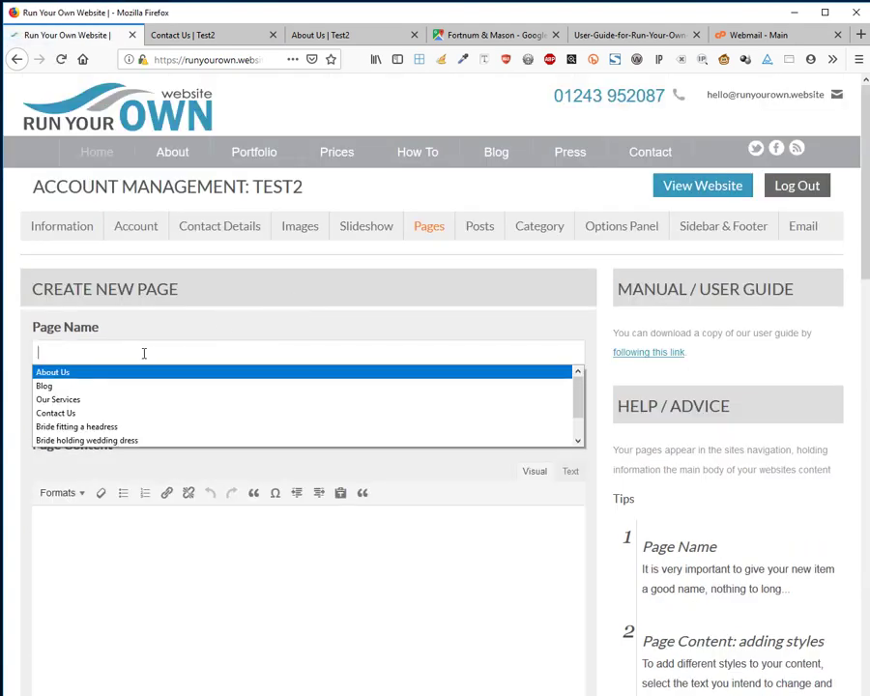
key("Down")
key("Down")
key("Down")
key("Down")
key("Down")
key("Down")
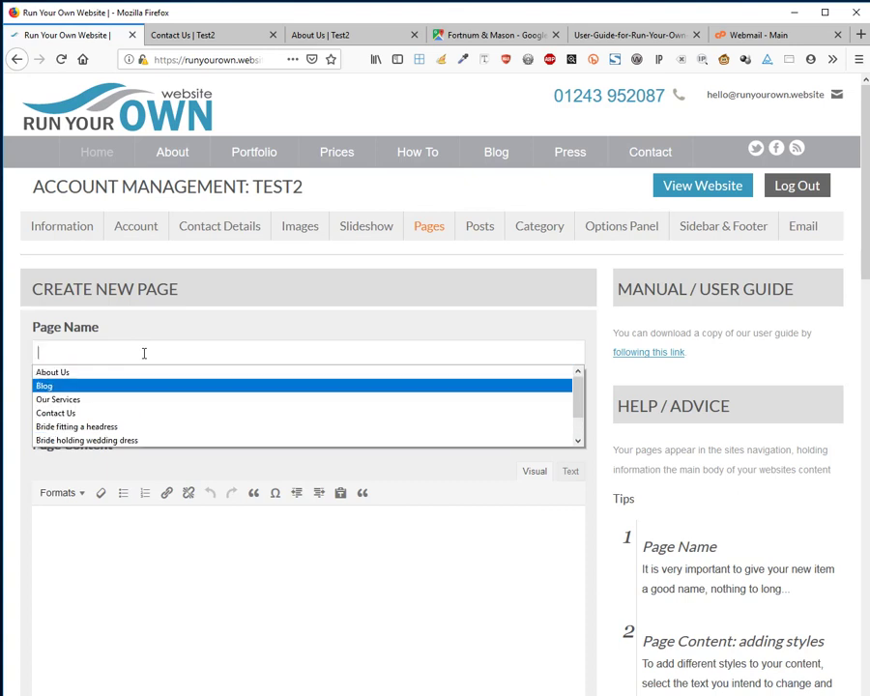
type("O")
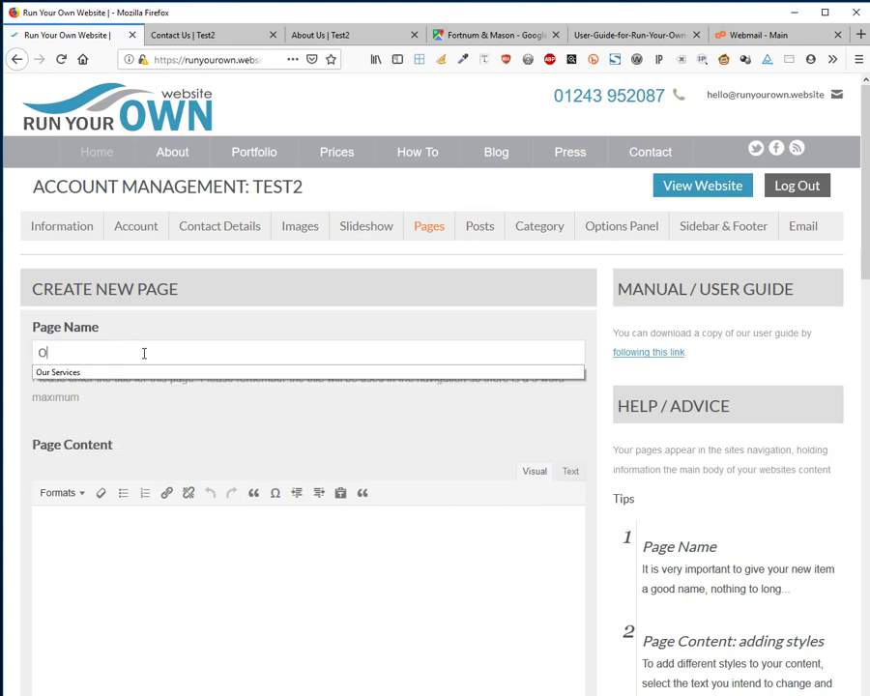
type("ther thingsd")
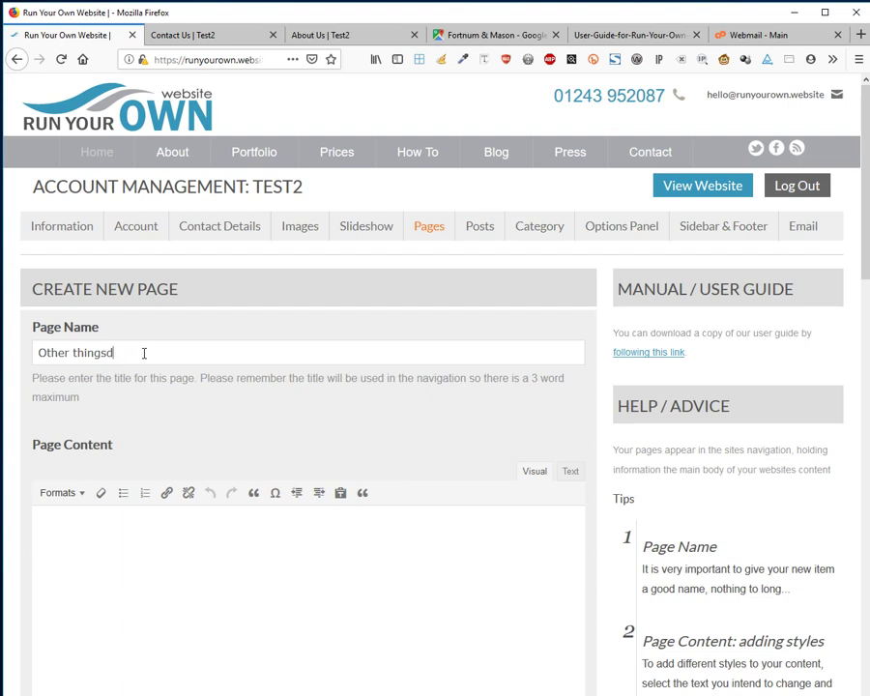
key("BackSpace")
type(" we do")
Paste the sample lorem ipsum text as page content and choose the wedding couple photo.
left_click(211, 565)
scroll(210, 566, "down", 3)
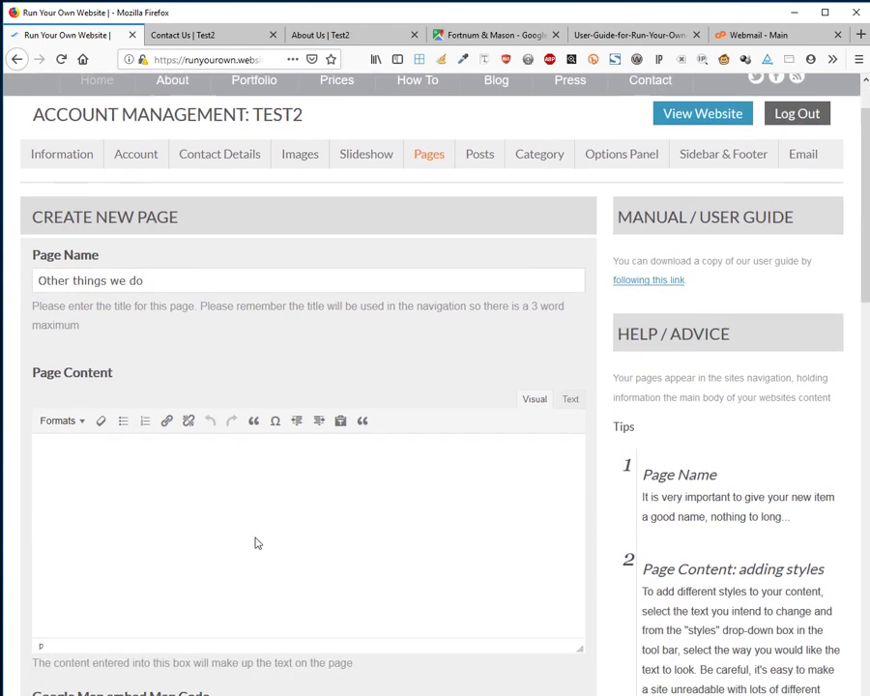
key("alt+Tab")
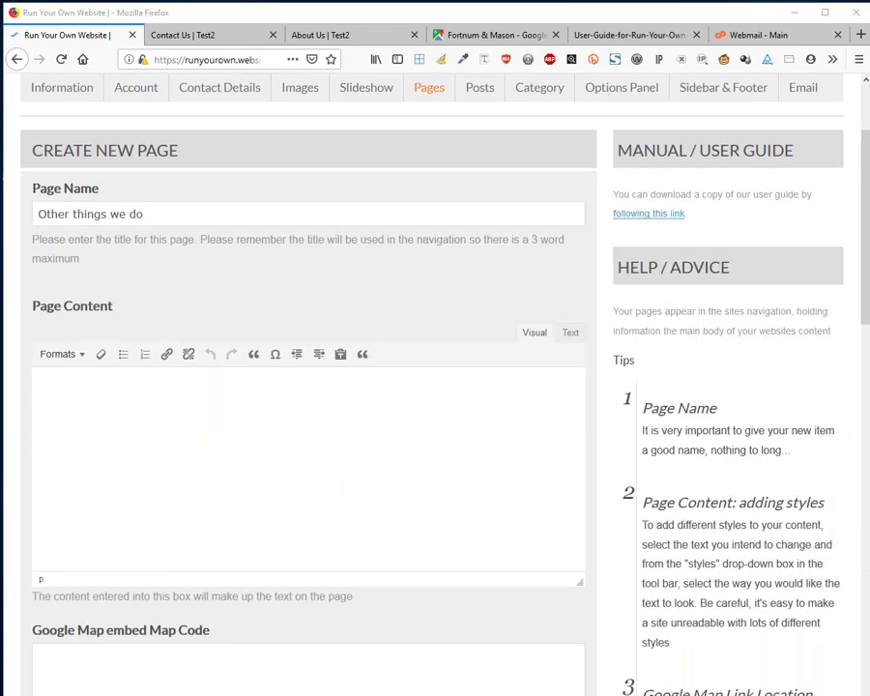
left_click(193, 422)
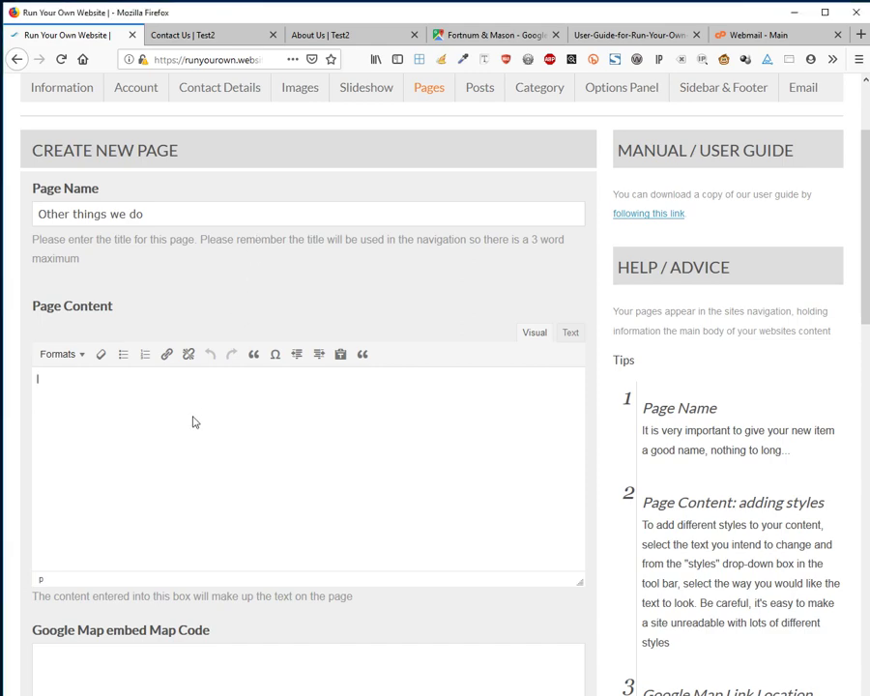
key("ctrl+v")
scroll(192, 415, "down", 6)
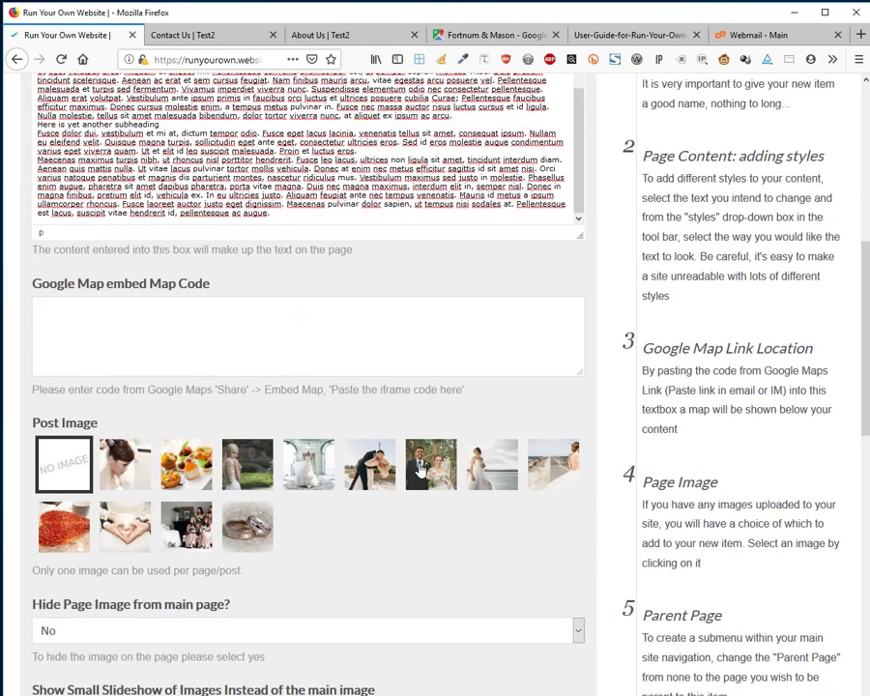
left_click(366, 469)
Set the page's parent to Our Services and save the new page.
scroll(365, 468, "down", 5)
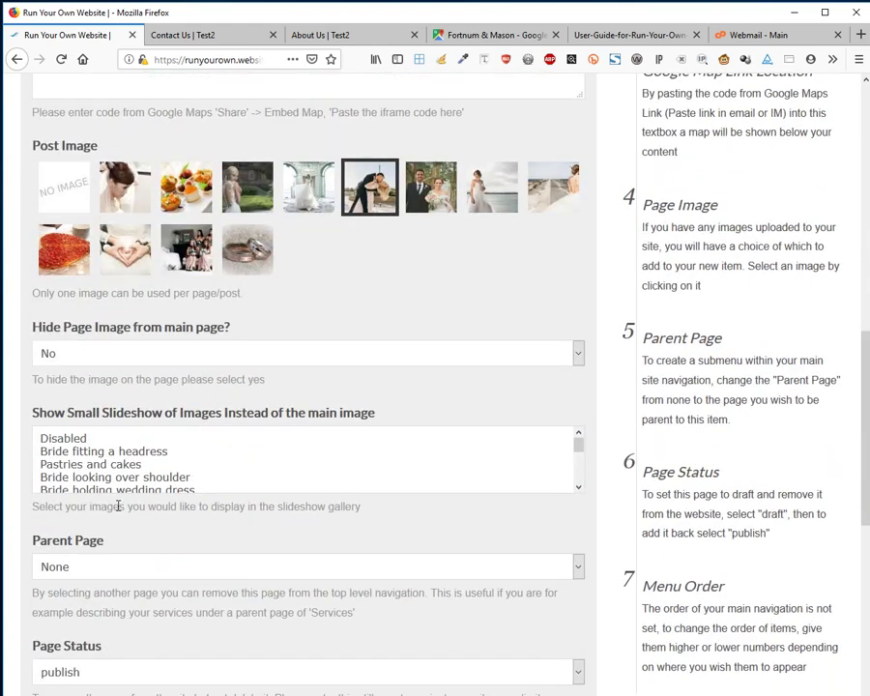
left_click(82, 568)
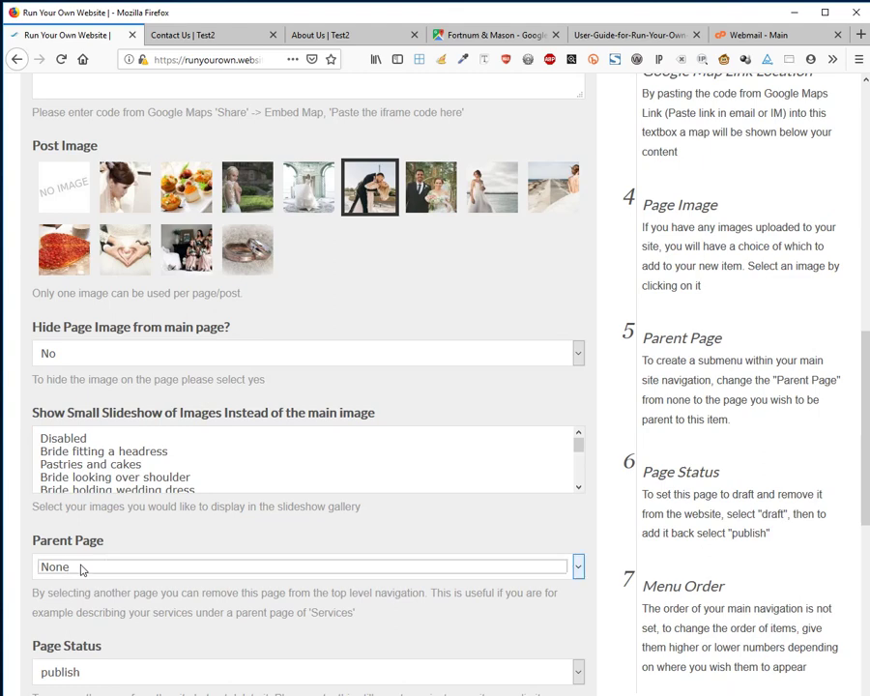
scroll(570, 572, "down", 4)
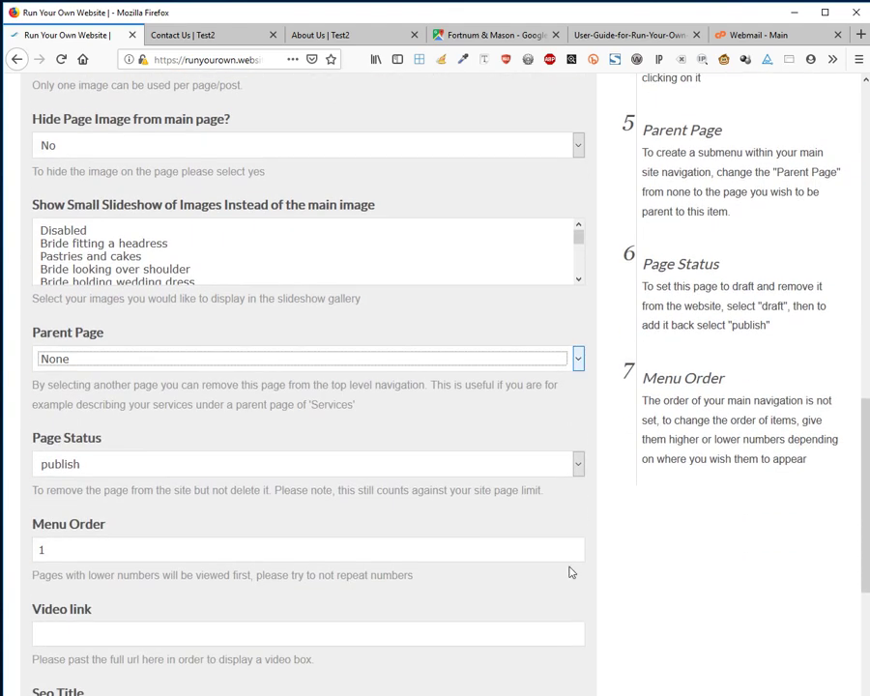
left_click(81, 361)
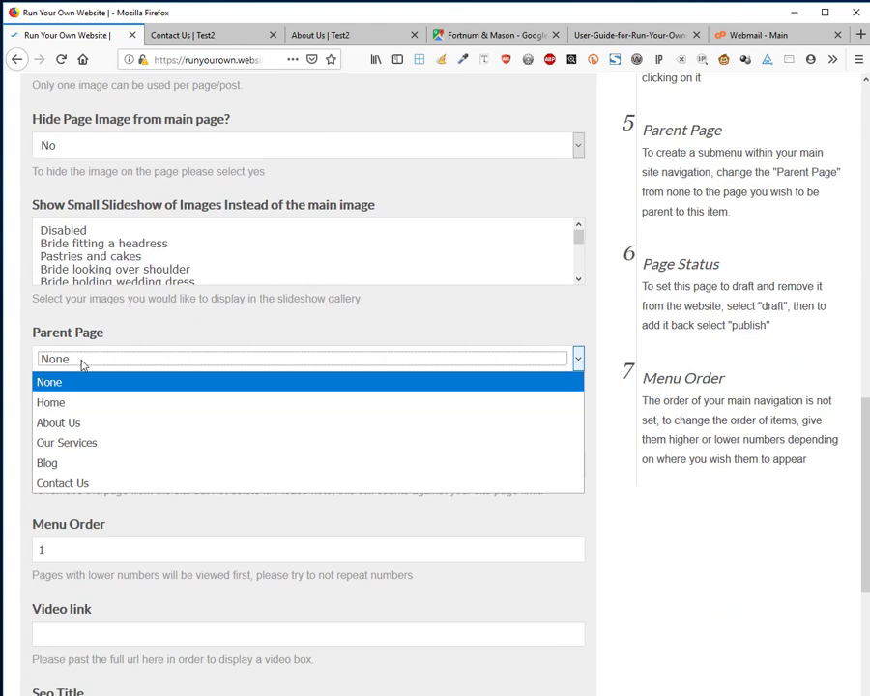
left_click(93, 444)
scroll(180, 440, "down", 2)
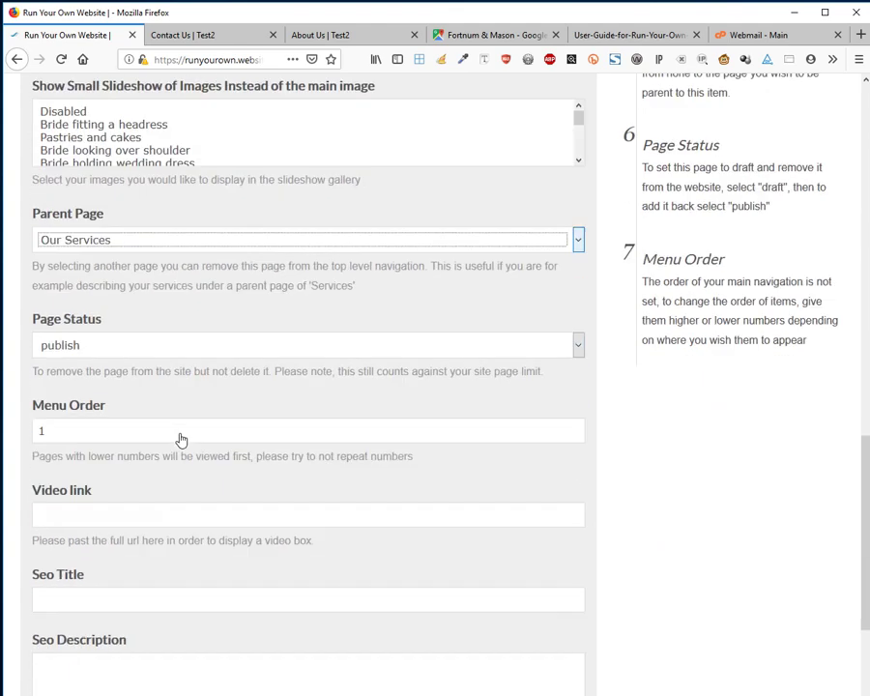
scroll(181, 440, "down", 4)
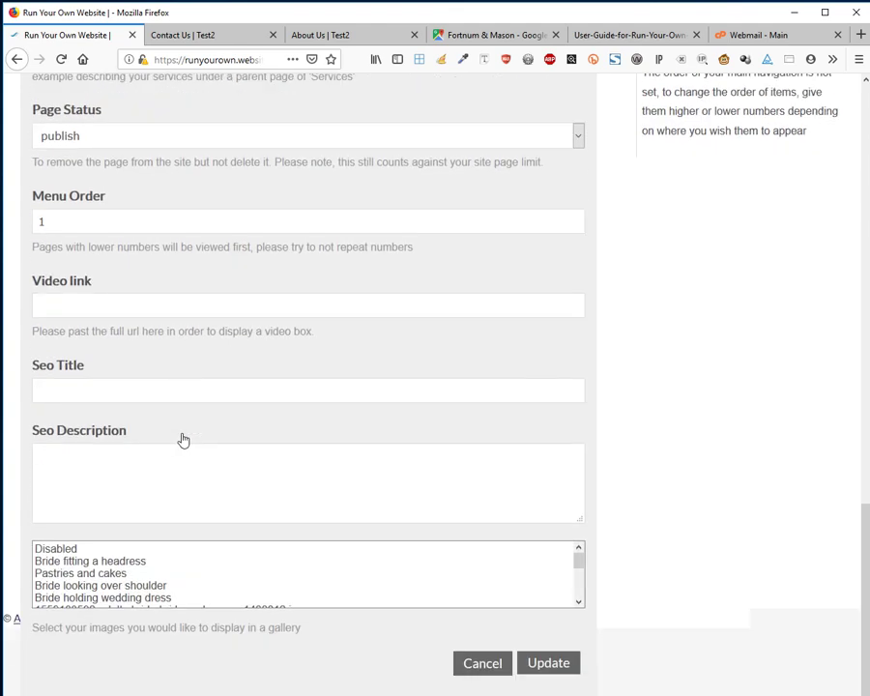
left_click(548, 664)
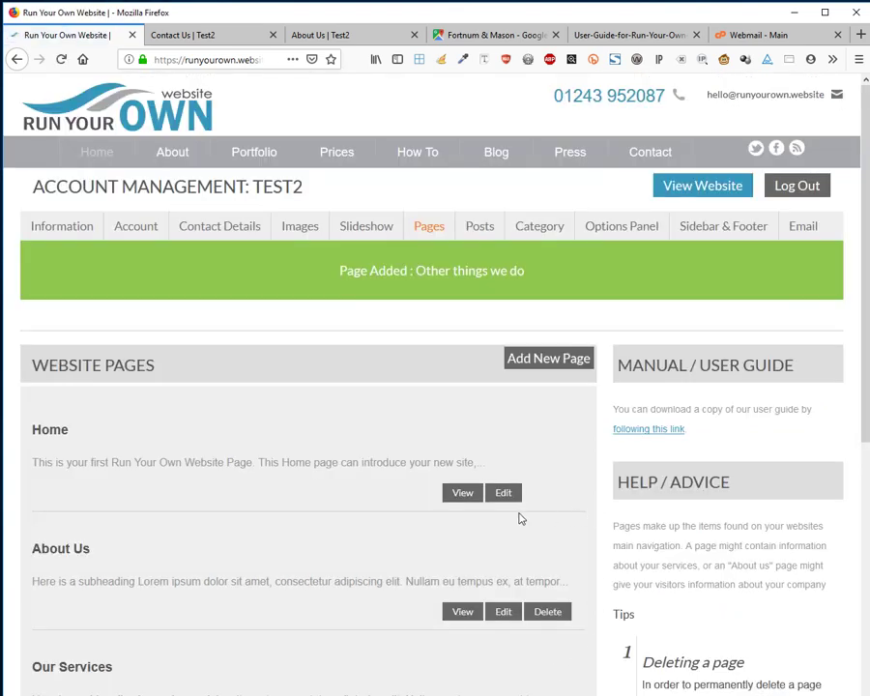
scroll(505, 522, "down", 3)
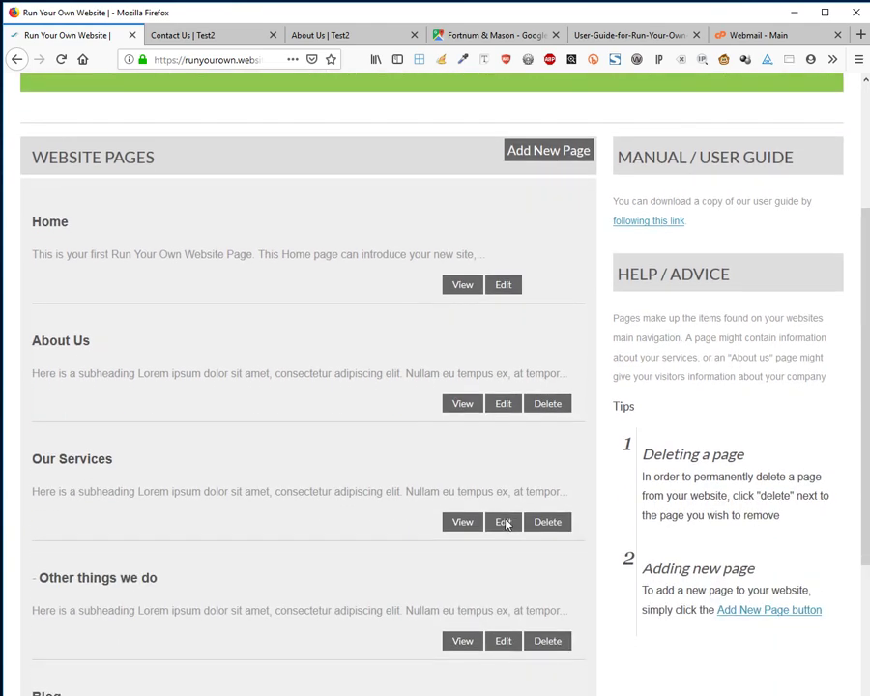
scroll(502, 521, "down", 2)
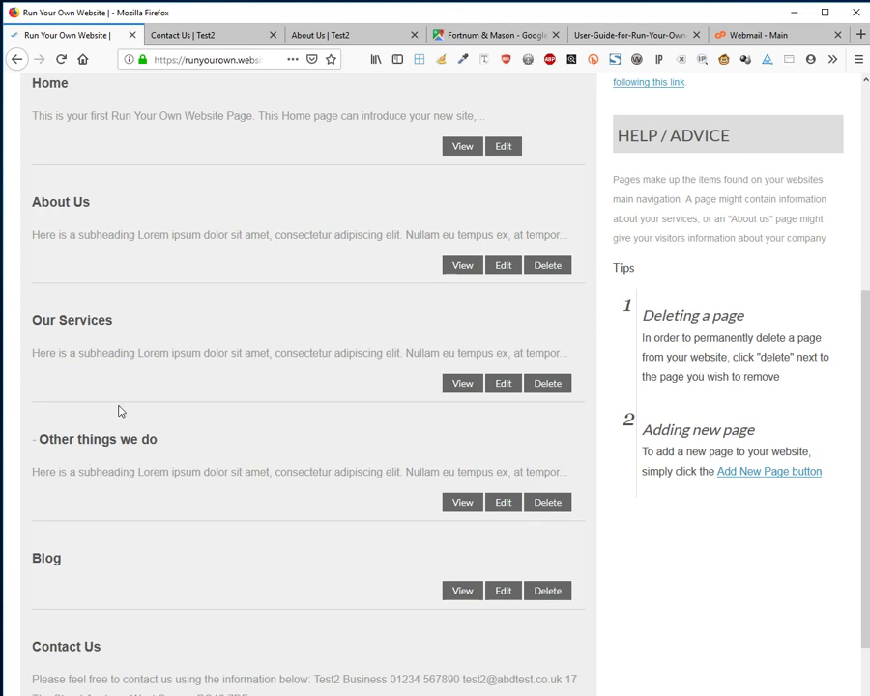
scroll(126, 464, "up", 5)
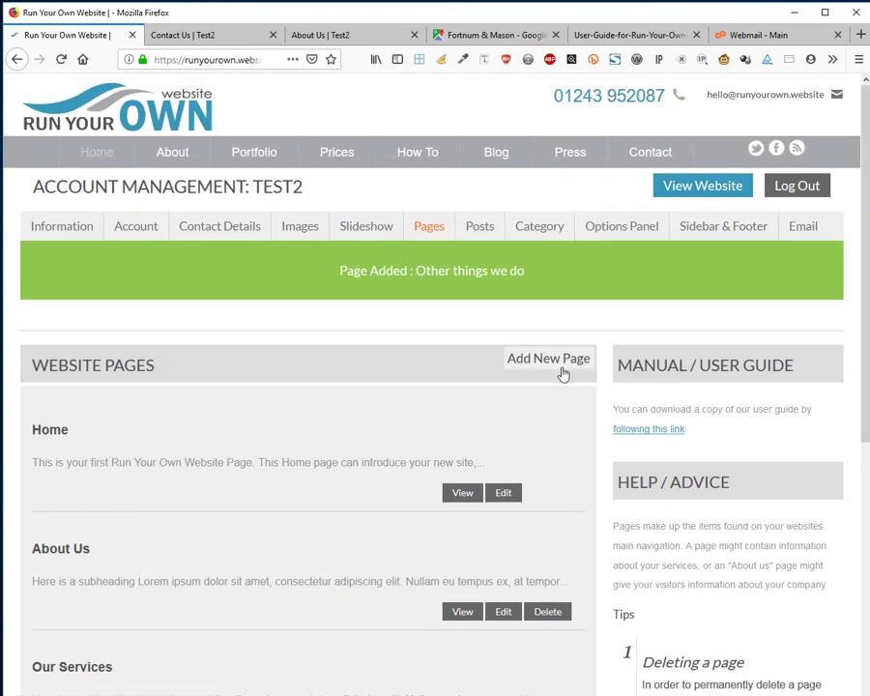
Add another page named 'Other things we do' with pasted placeholder content.
left_click(563, 371)
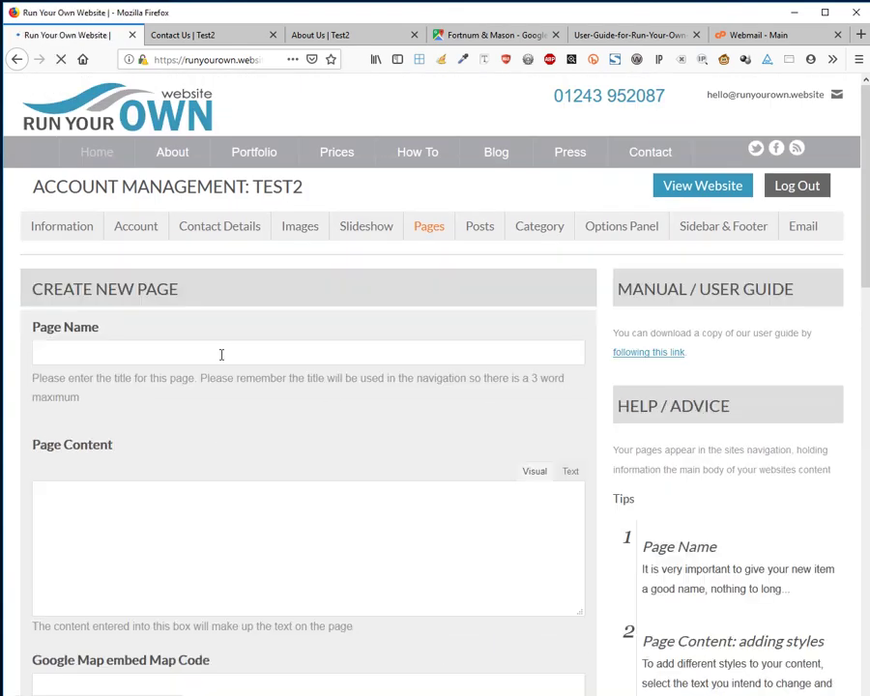
left_click(161, 353)
type("Oth")
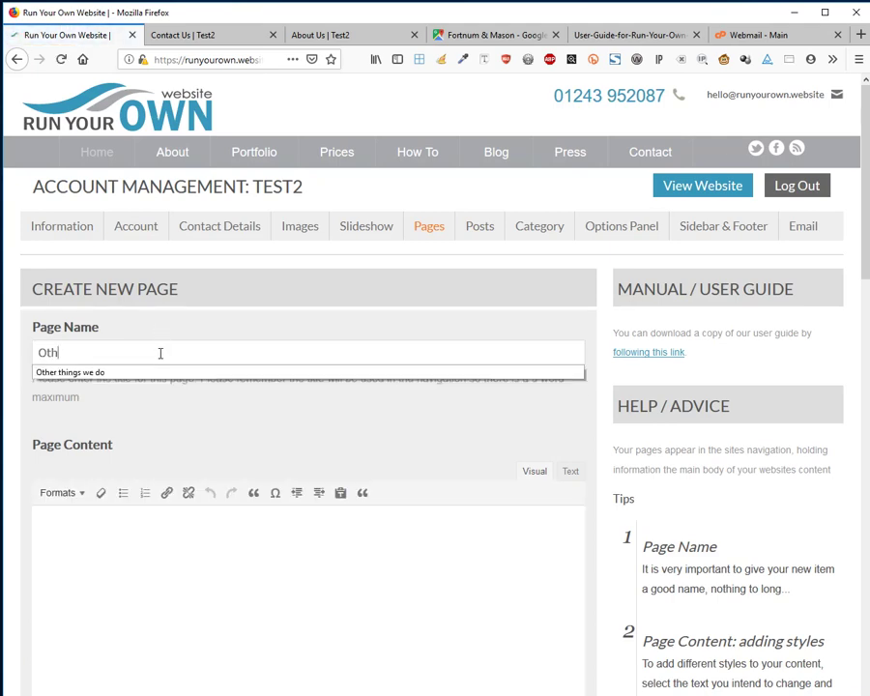
key("Down")
key("Return")
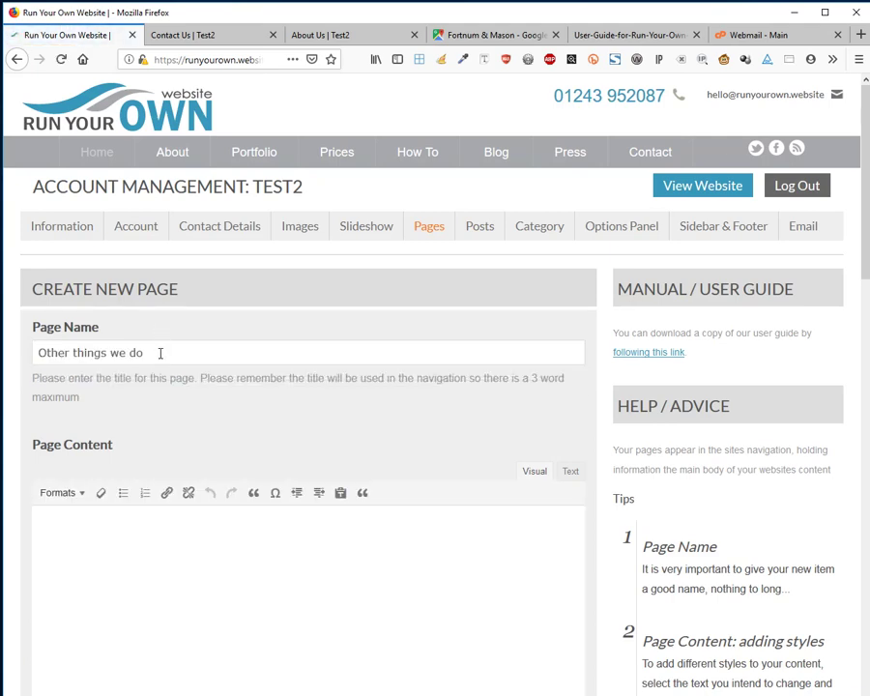
left_click(118, 531)
key("ctrl+v")
Choose the pastries image, set parent Our Services and menu order 2, then save.
scroll(267, 582, "down", 6)
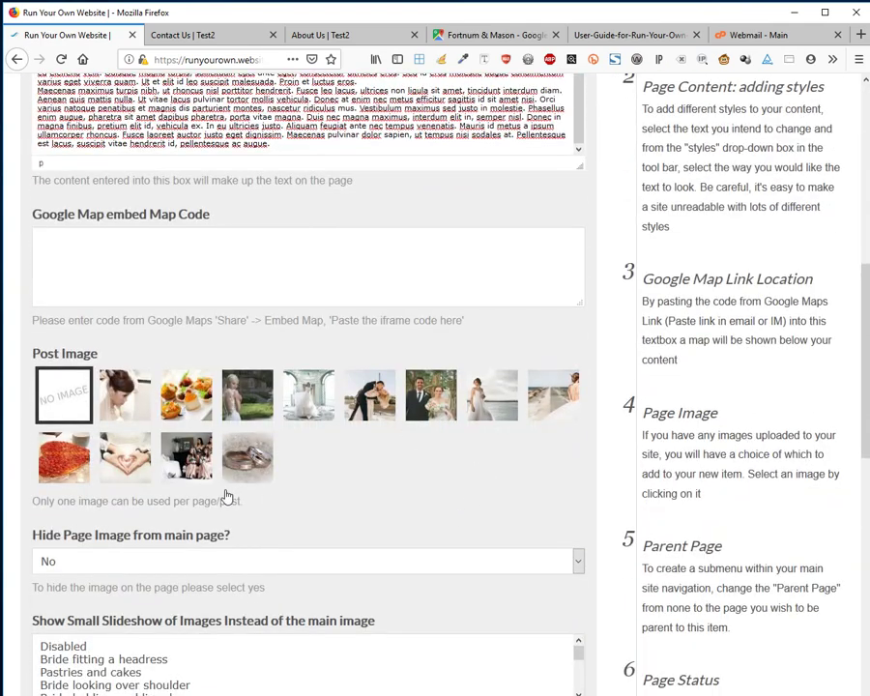
left_click(190, 417)
scroll(470, 547, "down", 5)
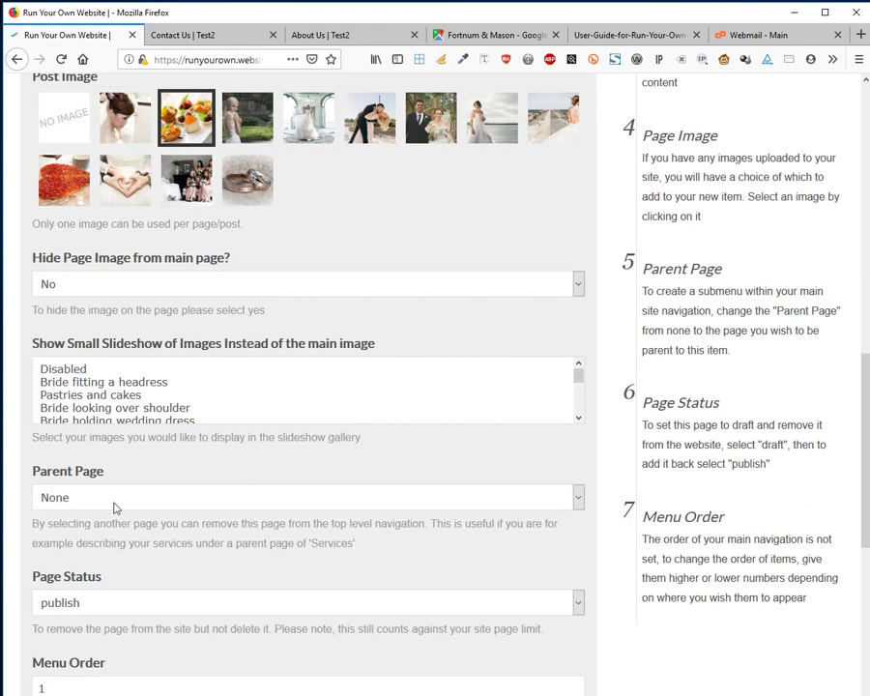
left_click(116, 496)
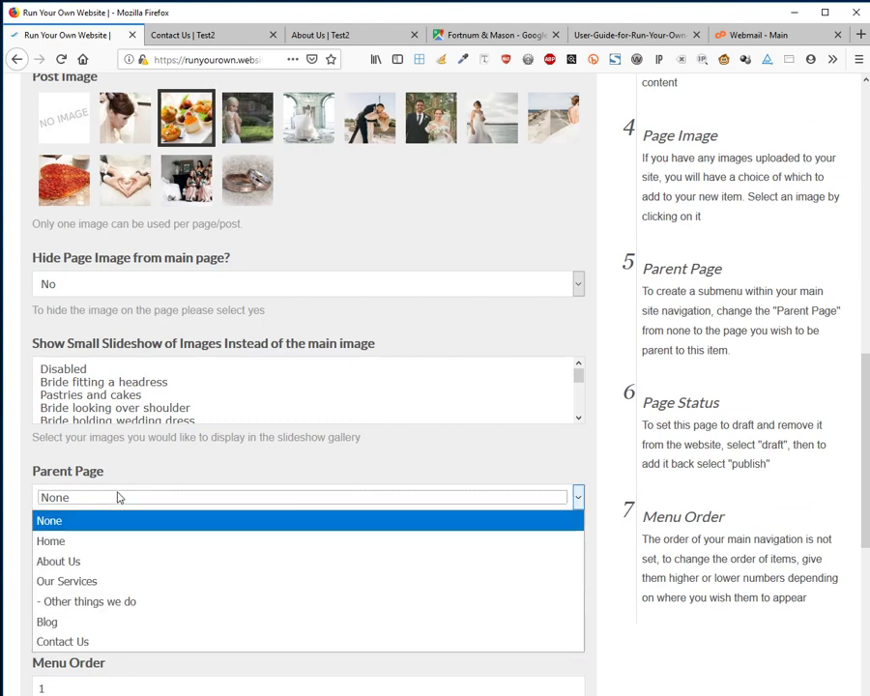
left_click(114, 583)
scroll(248, 609, "down", 4)
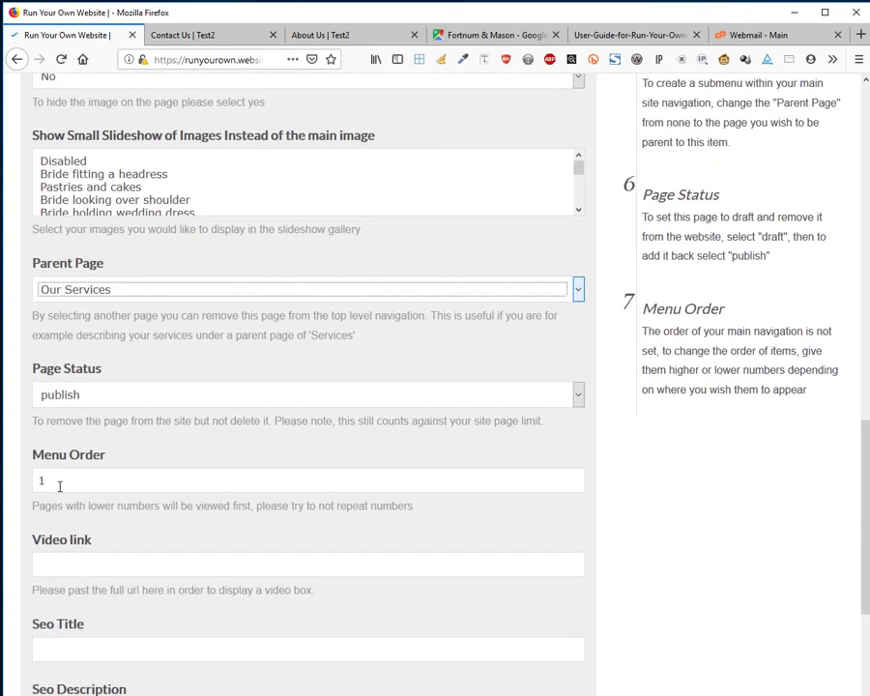
left_click_drag(60, 485, 4, 470)
type("2")
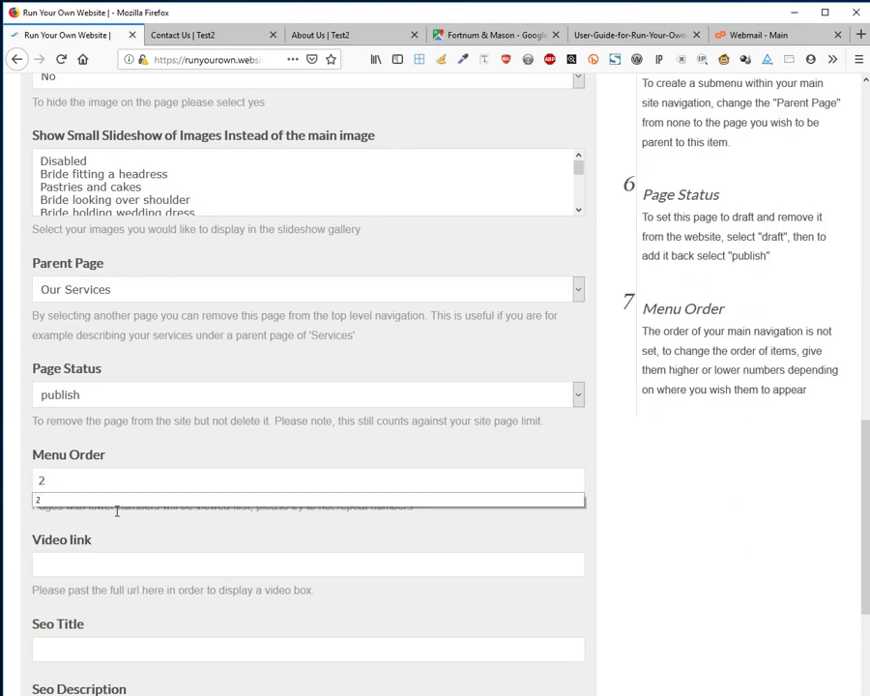
scroll(291, 565, "down", 5)
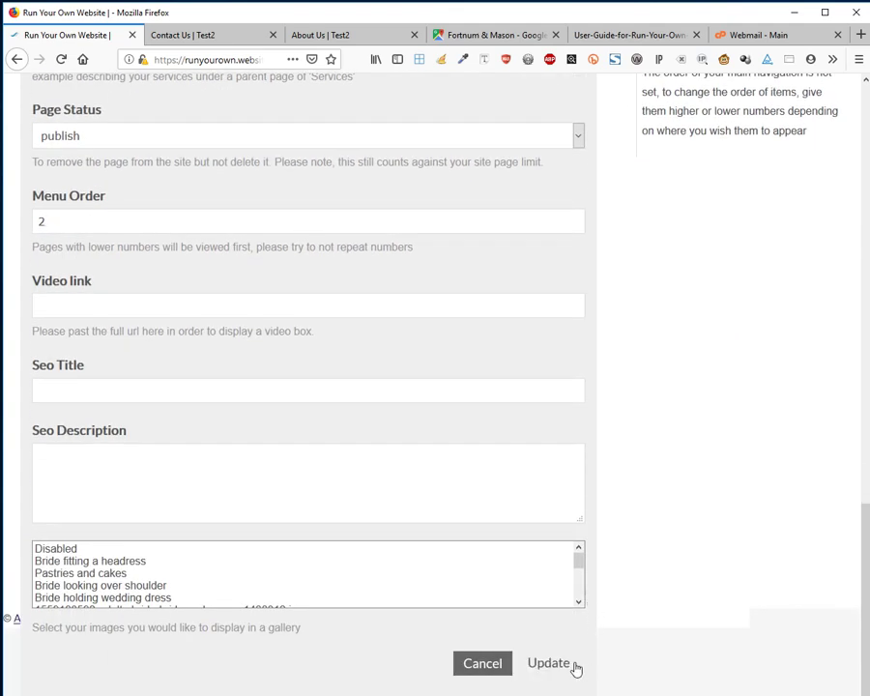
left_click(574, 665)
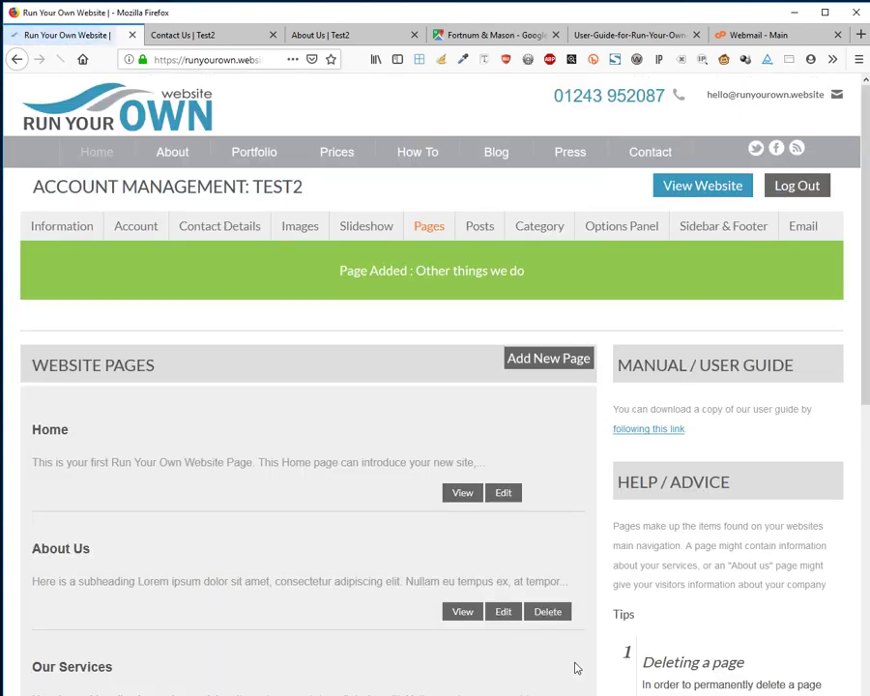
left_click(314, 36)
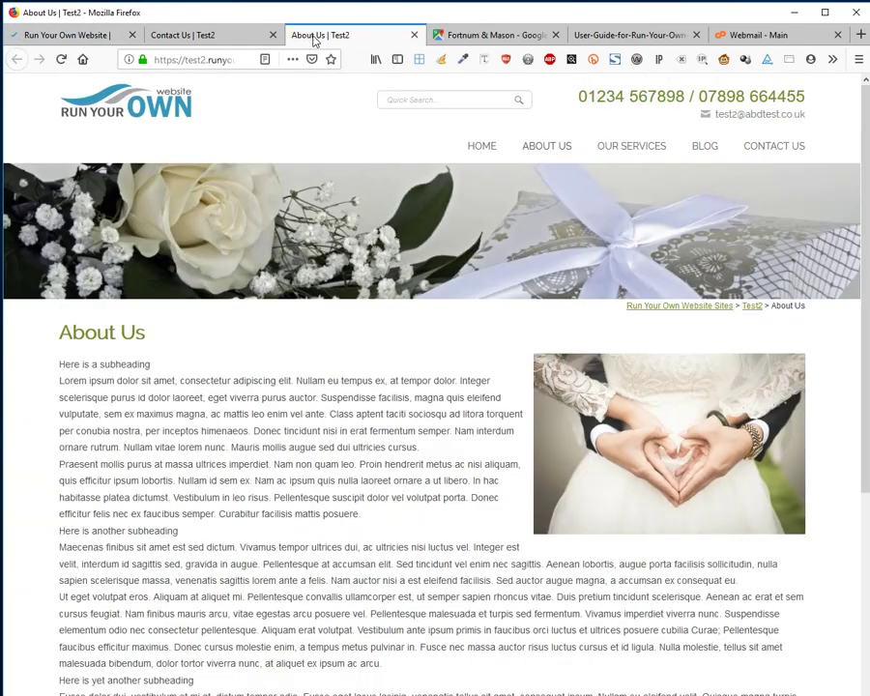
key("F5")
mouse_move(609, 145)
left_click(63, 33)
scroll(425, 458, "down", 3)
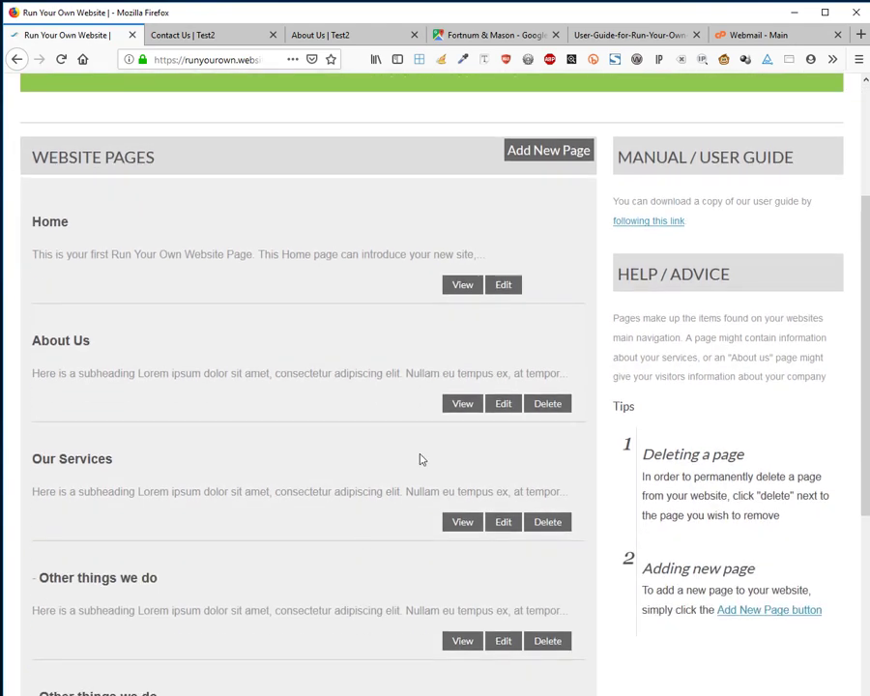
scroll(419, 458, "down", 2)
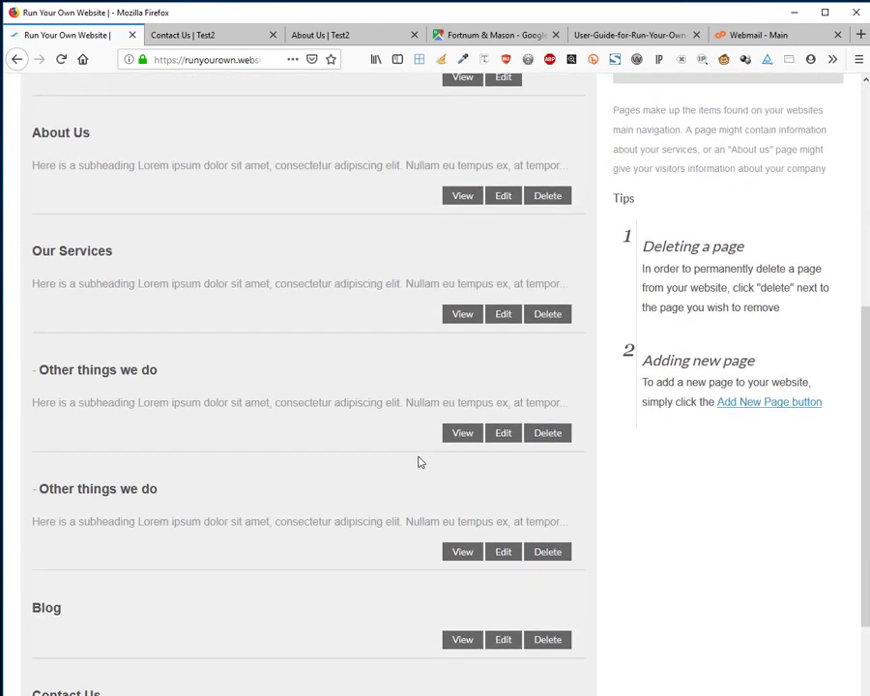
Change the second subpage's name from 'Other things we do' to 'Even more things we do'.
left_click(501, 553)
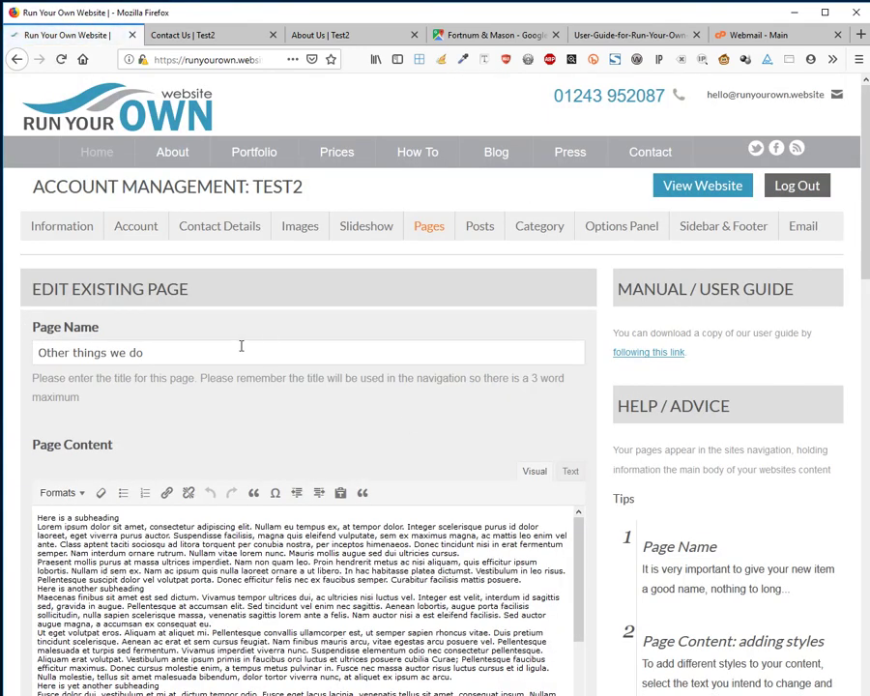
left_click_drag(237, 356, 4, 334)
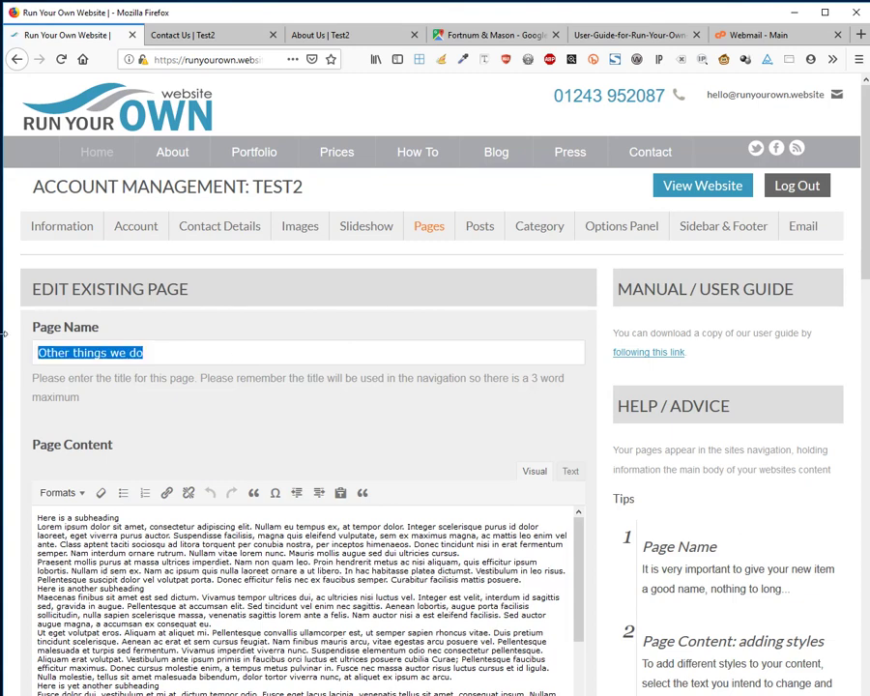
key("Home")
type("Even moer")
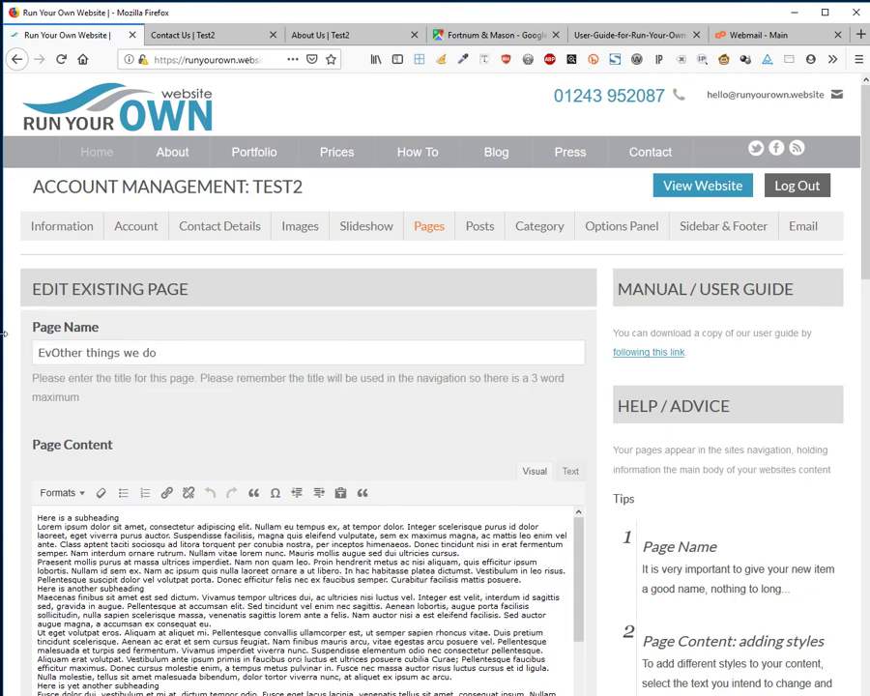
key("BackSpace")
key("BackSpace")
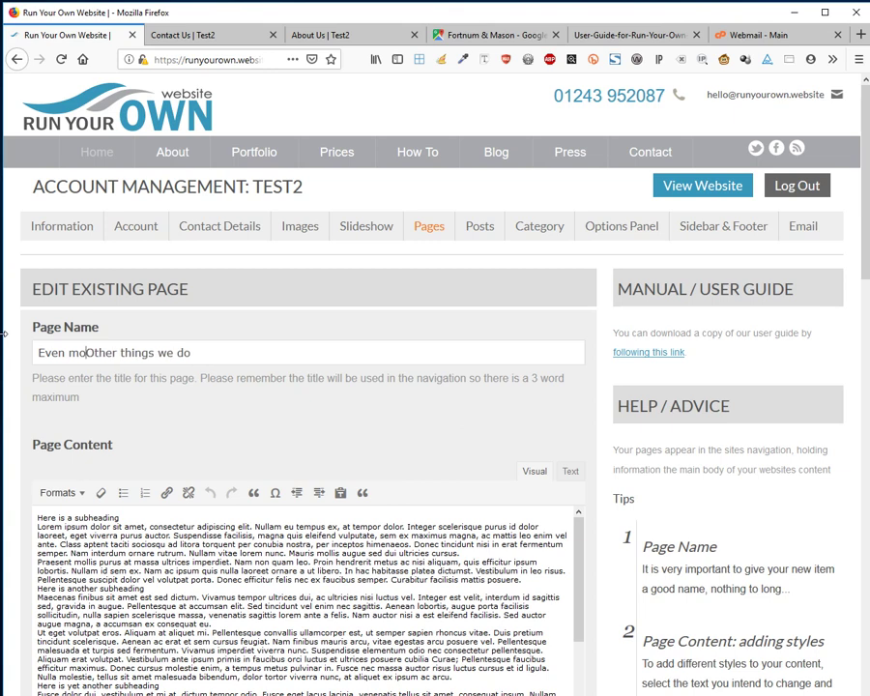
type("er")
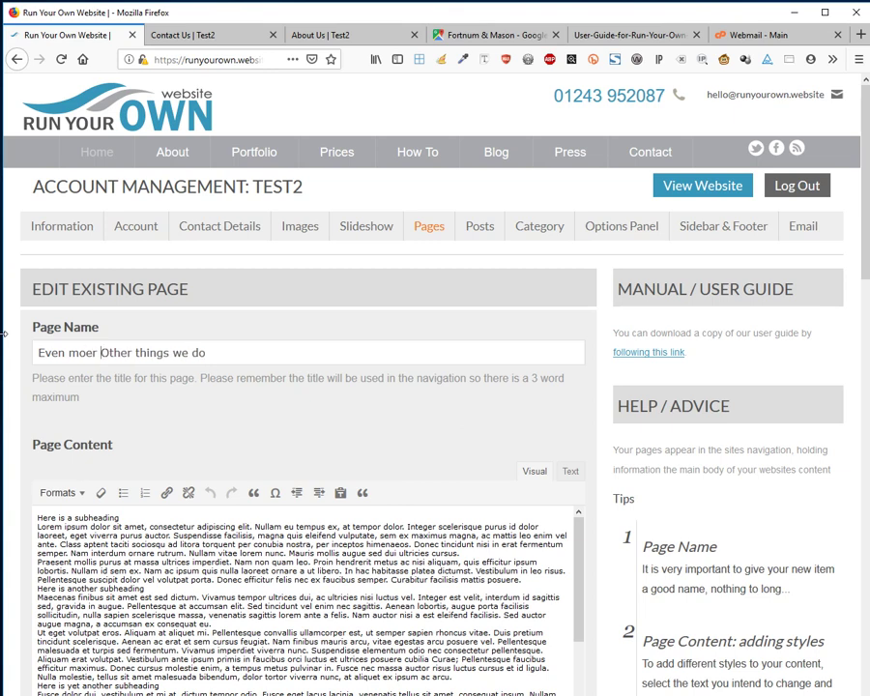
key("BackSpace")
key("BackSpace")
key("BackSpace")
type("ore")
key("Delete")
key("Delete")
key("Delete")
key("Delete")
key("Delete")
key("Delete")
scroll(609, 387, "down", 15)
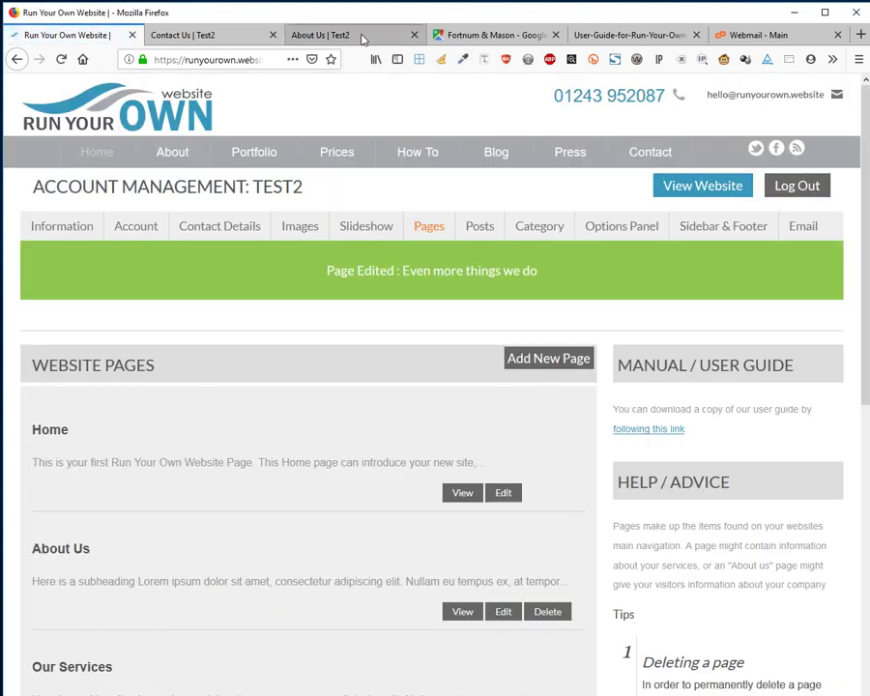
Reload the live About Us page and confirm Our Services lists Even more things we do.
left_click(292, 36)
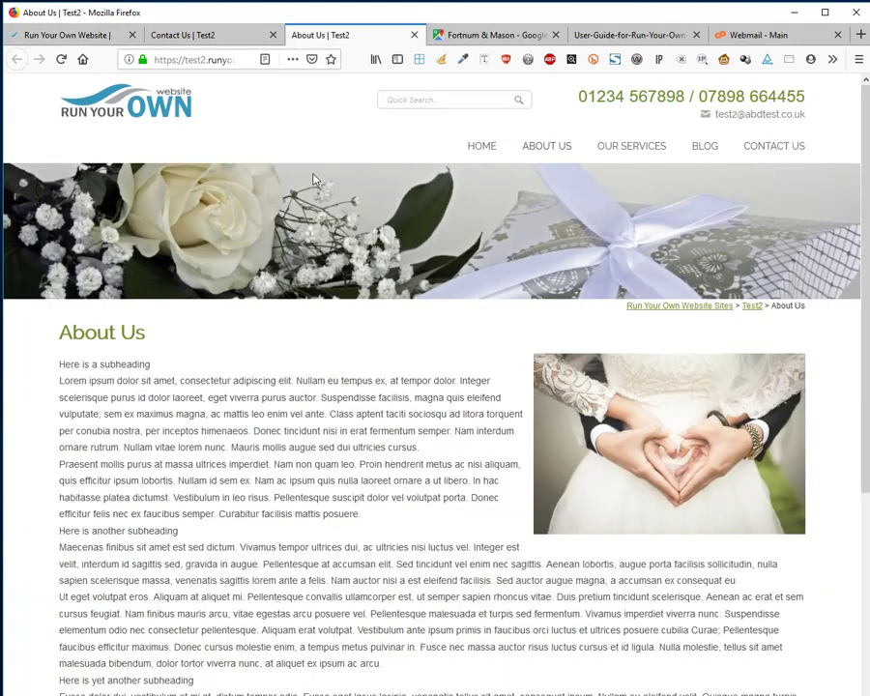
key("F5")
mouse_move(611, 146)
scroll(173, 361, "down", 5)
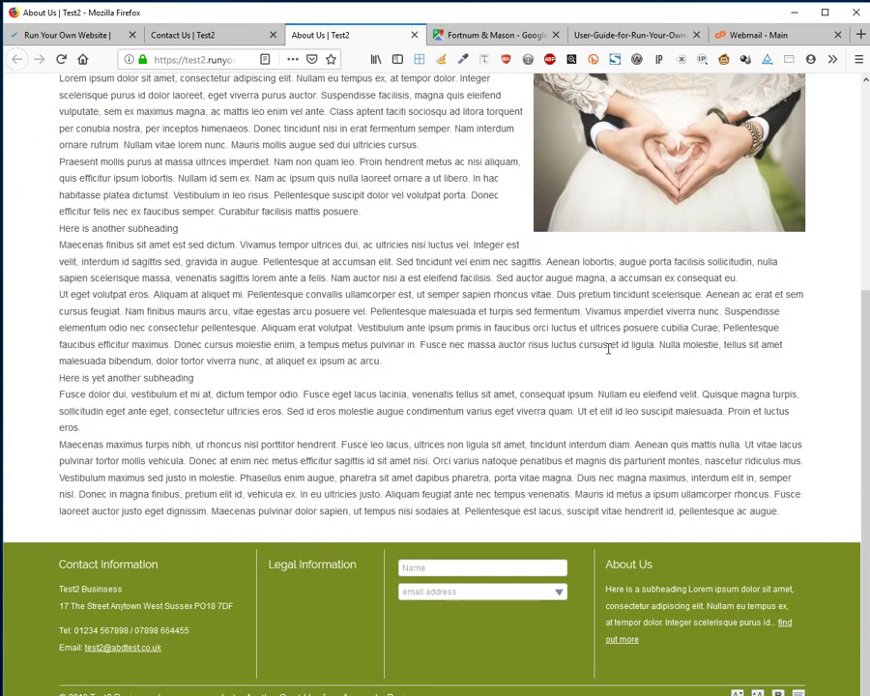
scroll(608, 351, "up", 5)
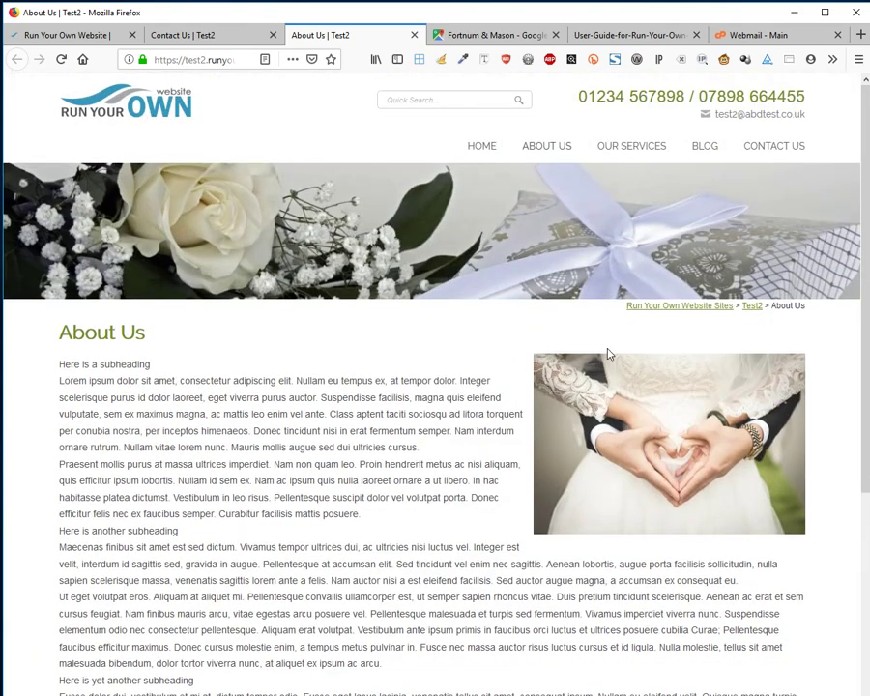